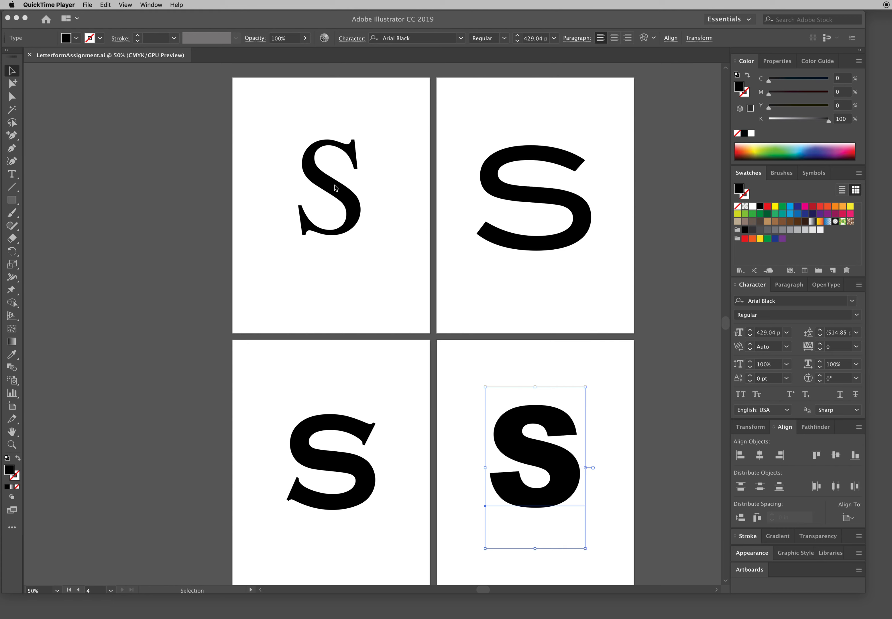
Step: Move the serif S slightly lower on the first artboard
{"action": "left_click", "coordinate": [336, 189]}
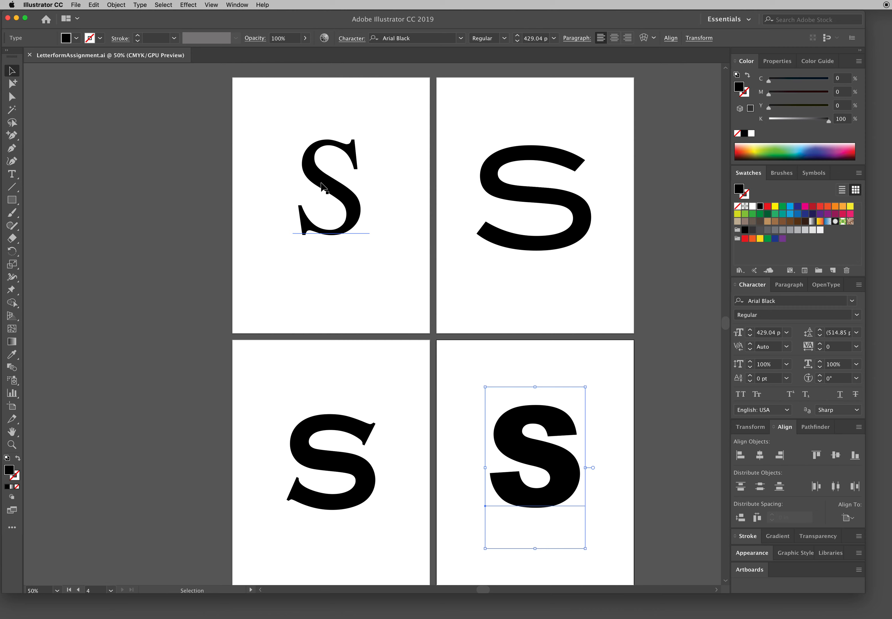
{"action": "left_click_drag", "start_coordinate": [330, 188], "coordinate": [332, 199]}
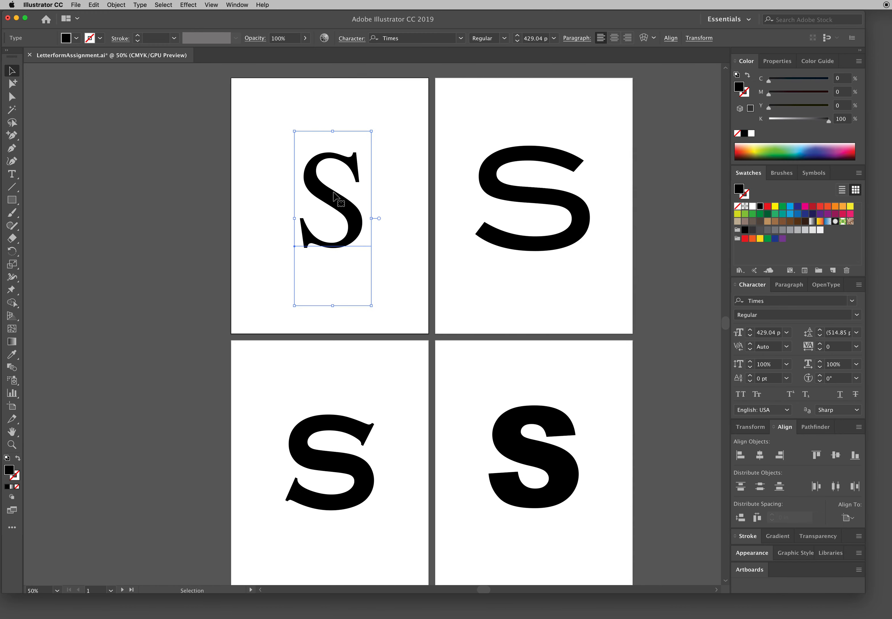
Step: Try replacing the S on the first artboard with the text "sdfsdfsdf" and undo the typing
{"action": "left_click", "coordinate": [11, 175]}
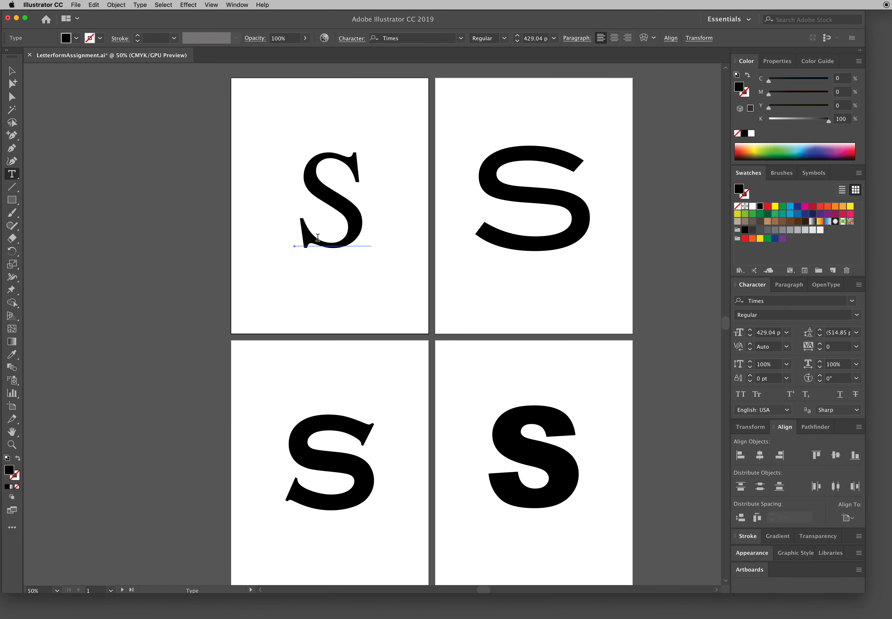
{"action": "left_click_drag", "start_coordinate": [304, 237], "coordinate": [378, 232]}
{"action": "type", "text": "sdfsdfsdf"}
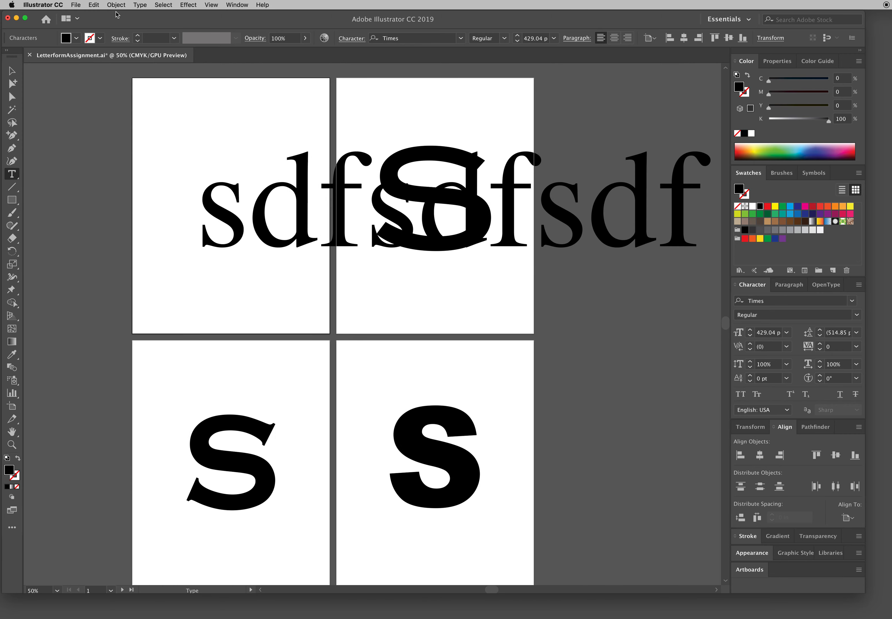
{"action": "left_click", "coordinate": [94, 5]}
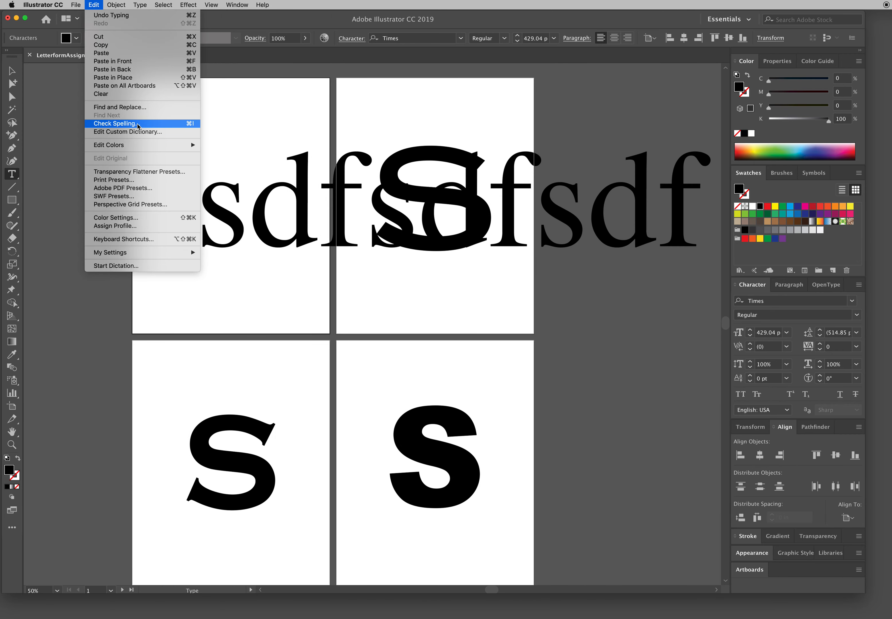
{"action": "left_click", "coordinate": [99, 5]}
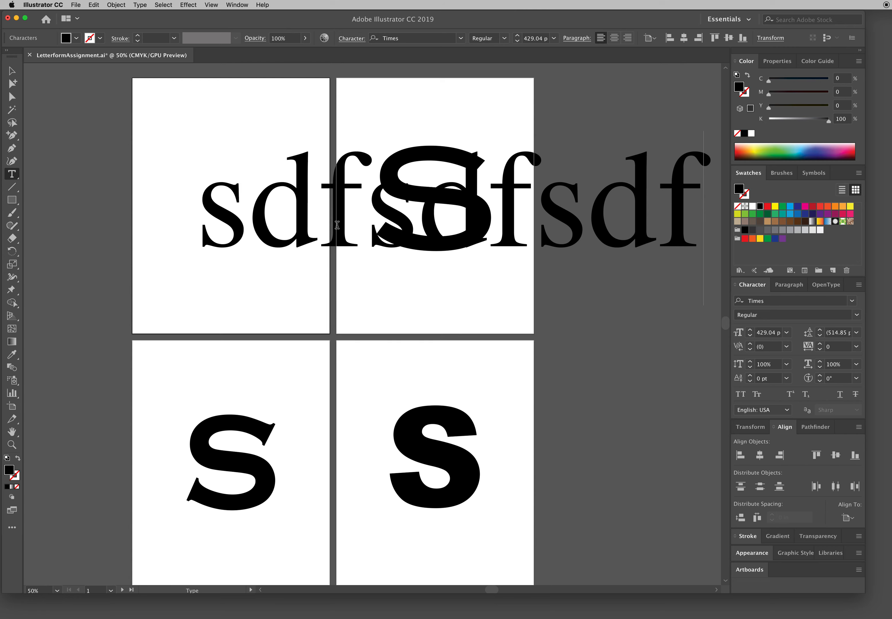
{"action": "key", "text": "super+z"}
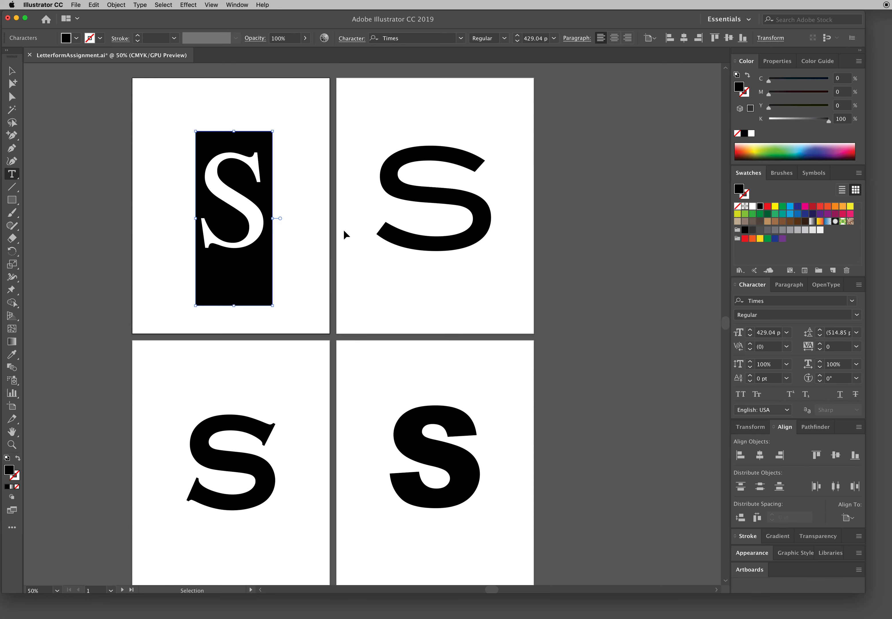
Step: Fill the S on the first artboard with the red swatch
{"action": "left_click", "coordinate": [15, 75]}
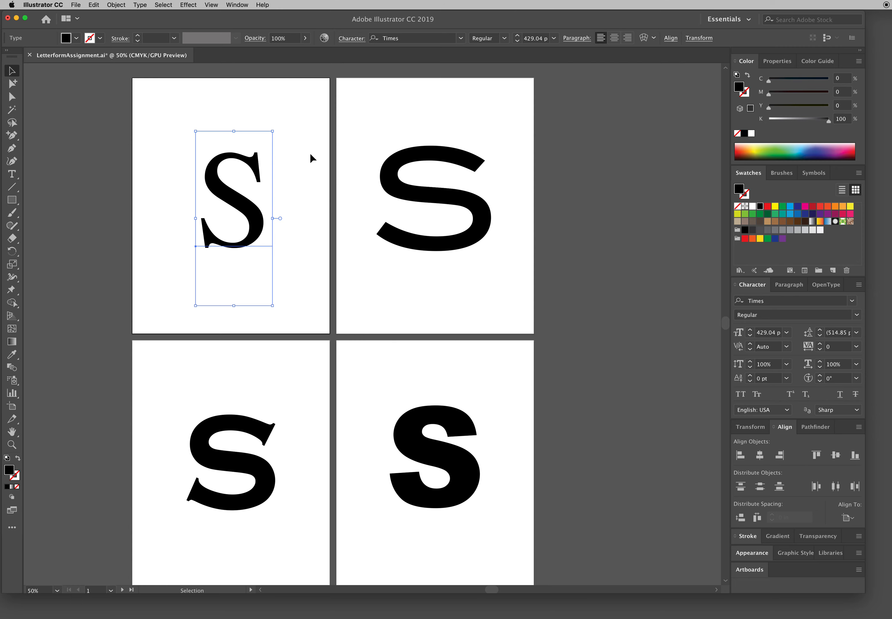
{"action": "left_click", "coordinate": [767, 206]}
Step: Try changing the font of the red S to Baskerville BT and undo the font change
{"action": "left_click", "coordinate": [11, 174]}
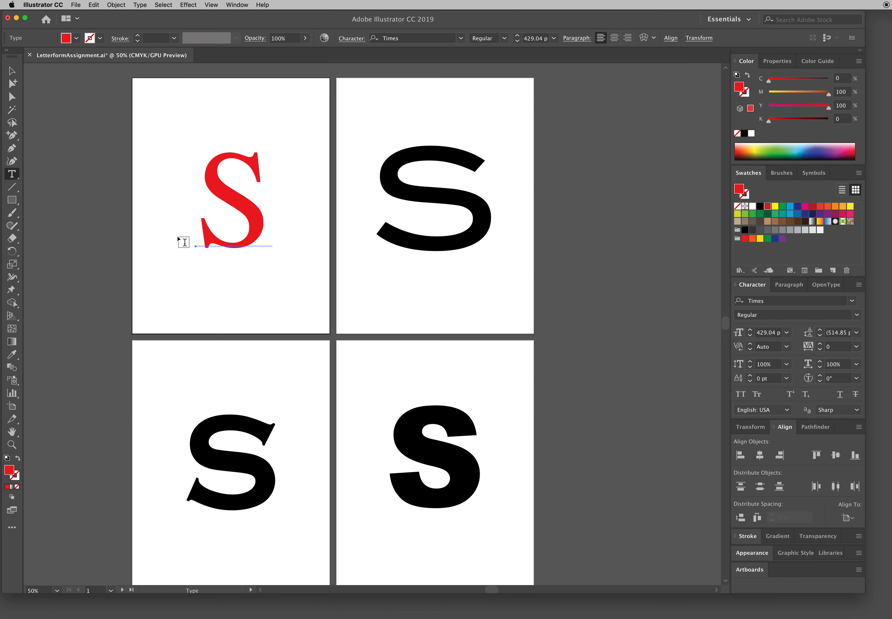
{"action": "left_click_drag", "start_coordinate": [201, 231], "coordinate": [273, 237]}
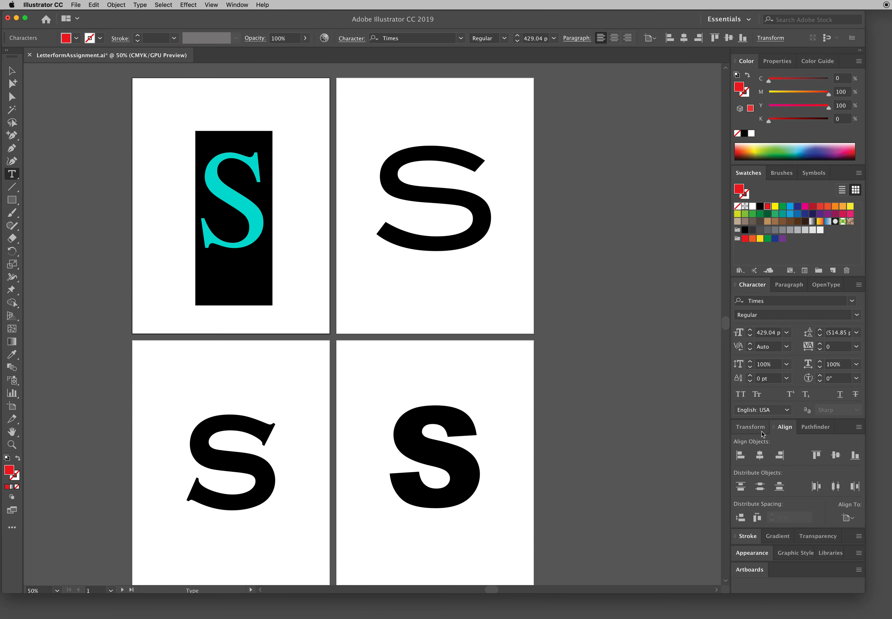
{"action": "left_click", "coordinate": [851, 302]}
{"action": "left_click", "coordinate": [791, 387]}
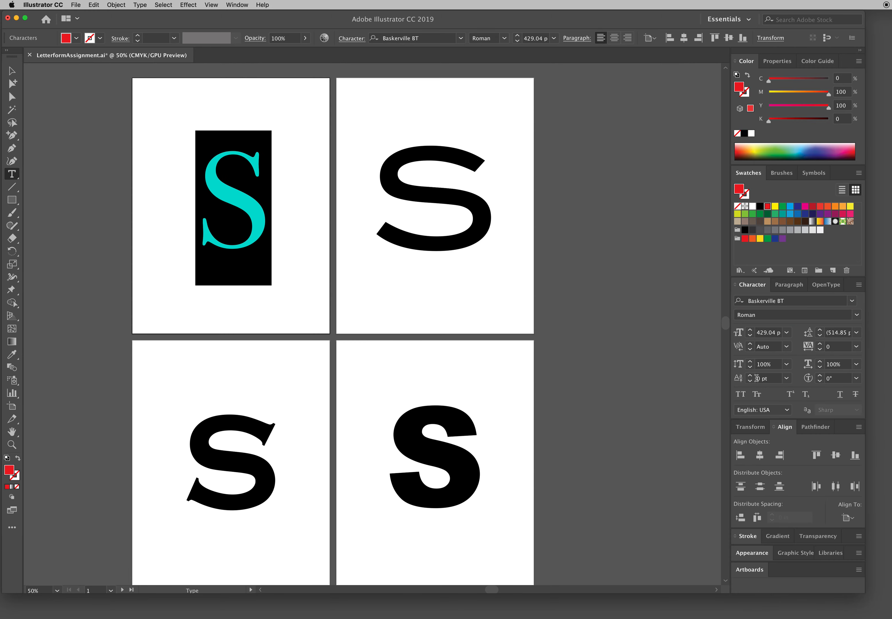
{"action": "left_click", "coordinate": [252, 219]}
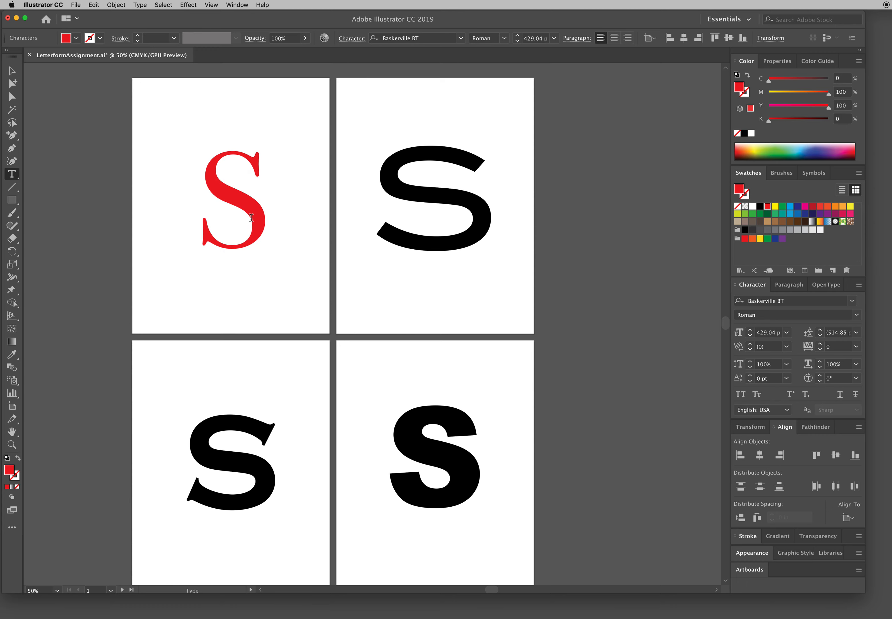
{"action": "key", "text": "super+z"}
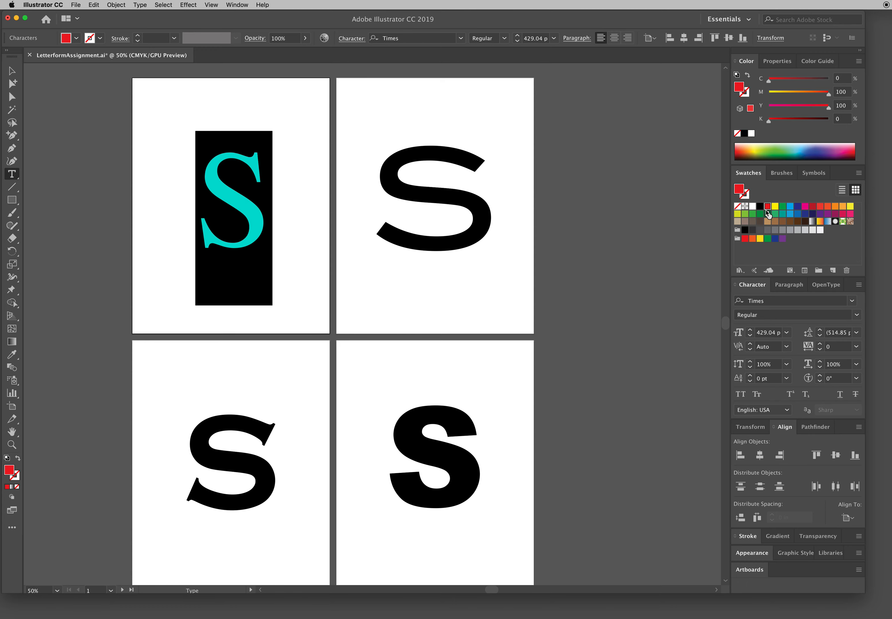
Step: Give the red S a green stroke colour of C 61.96, M 0, Y 100, K 0
{"action": "left_click", "coordinate": [745, 93]}
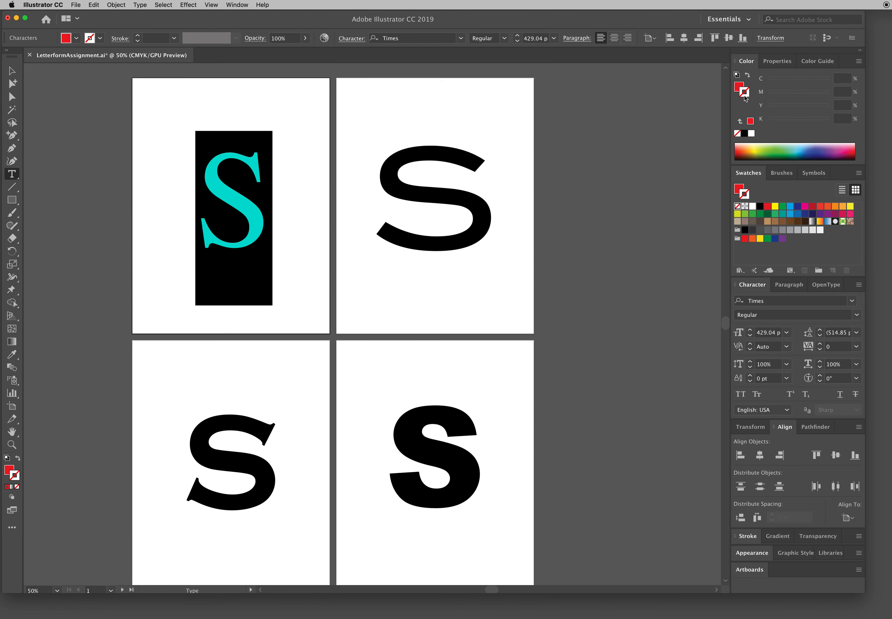
{"action": "left_click", "coordinate": [740, 88]}
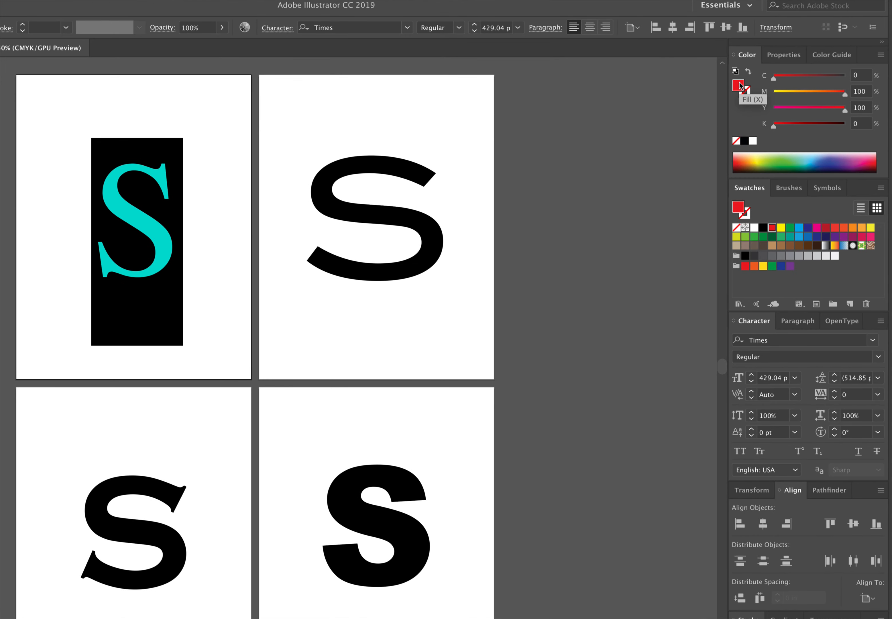
{"action": "left_click", "coordinate": [745, 93]}
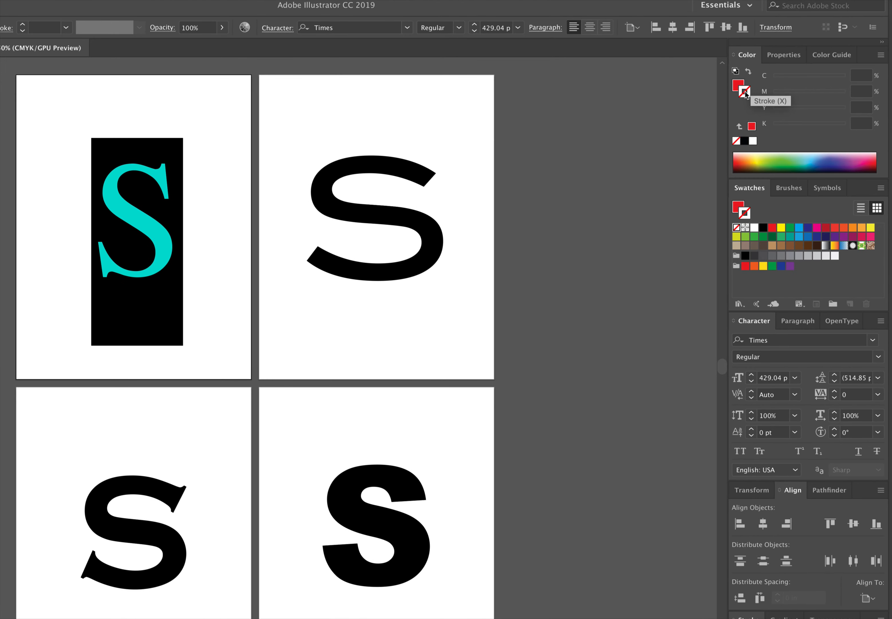
{"action": "left_click", "coordinate": [777, 162]}
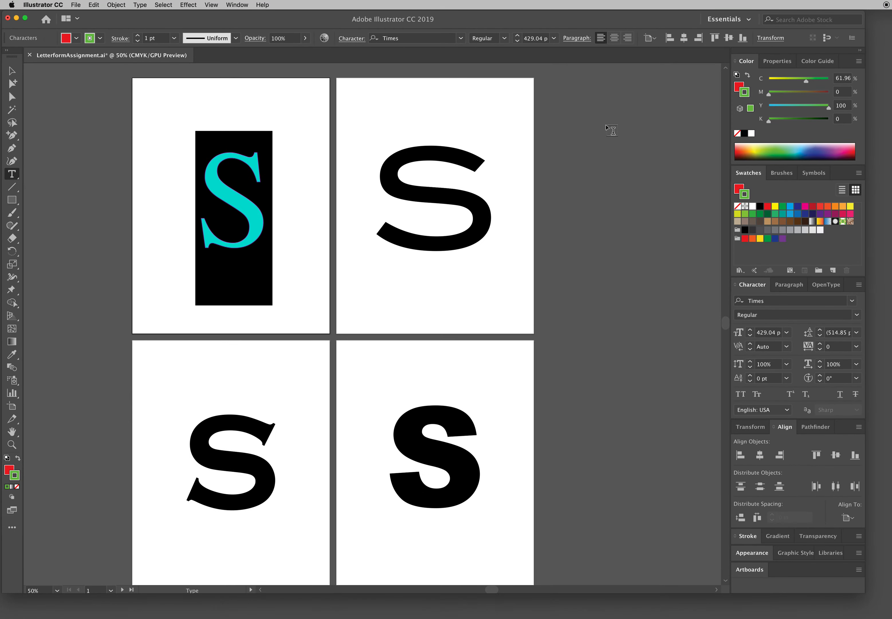
Step: Thicken the green stroke of the red S to 6 pt and select the letter as an object
{"action": "left_click", "coordinate": [750, 536]}
{"action": "left_click", "coordinate": [775, 395]}
{"action": "left_click", "coordinate": [774, 396]}
{"action": "left_click", "coordinate": [775, 395]}
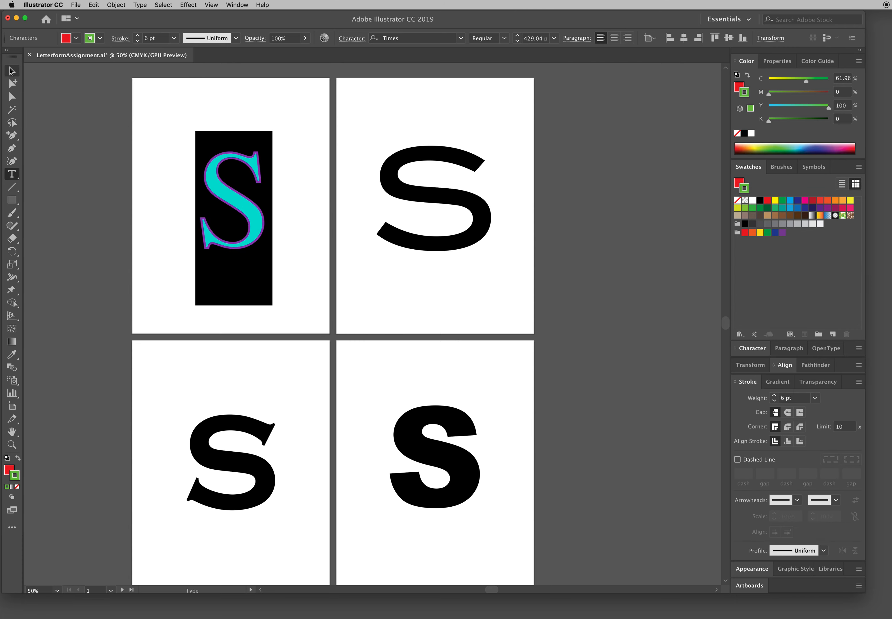
{"action": "left_click", "coordinate": [11, 71]}
{"action": "left_click", "coordinate": [140, 140]}
{"action": "left_click", "coordinate": [250, 229]}
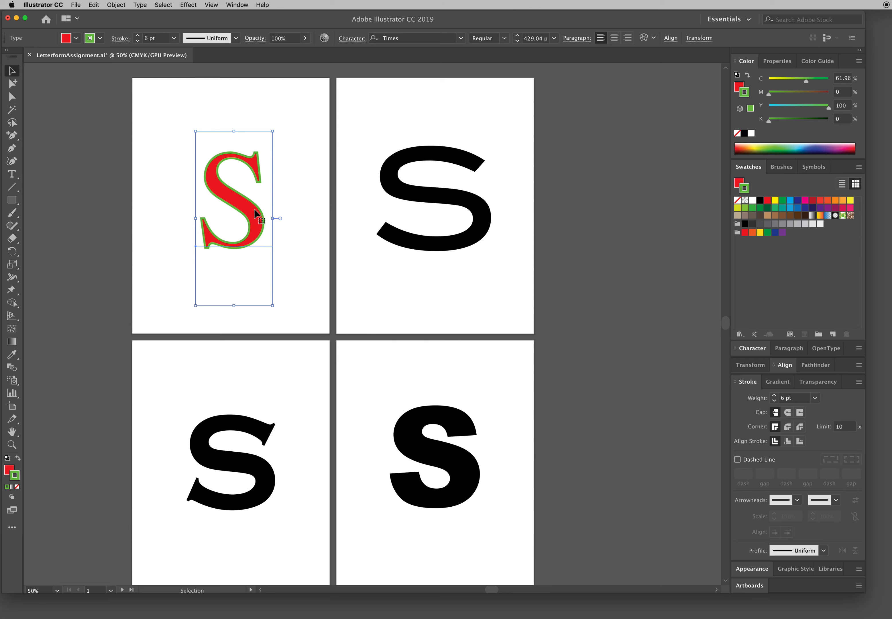
Step: Try resizing the red S by its bounding-box side and corner, undoing each change
{"action": "left_click_drag", "start_coordinate": [271, 219], "coordinate": [299, 220]}
{"action": "key", "text": "cmd+z"}
{"action": "left_click", "coordinate": [273, 129]}
{"action": "key", "text": "super+z"}
{"action": "key", "text": "space"}
{"action": "left_click_drag", "start_coordinate": [271, 132], "coordinate": [229, 234]}
{"action": "key", "text": "super+z"}
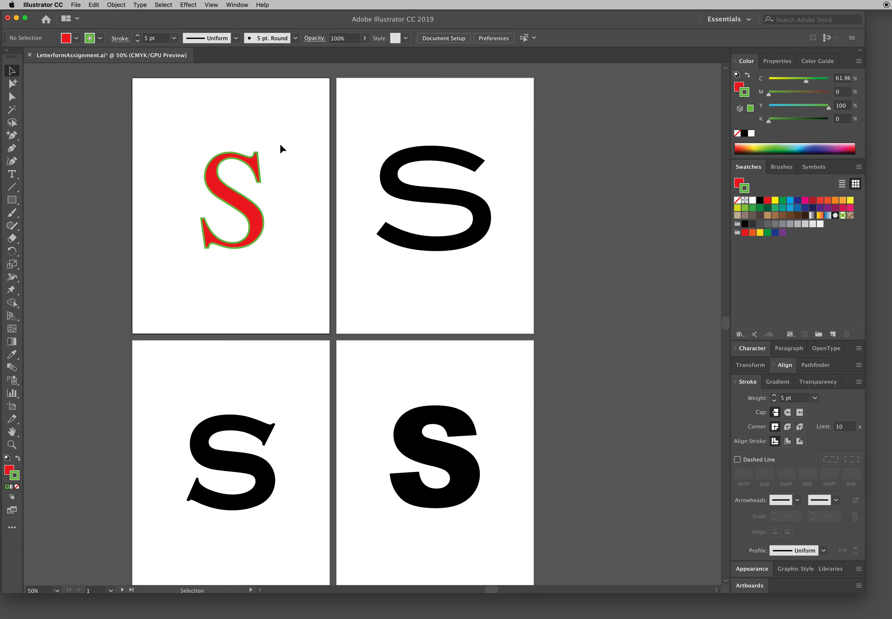
Step: Try rotating the red S clockwise by its bounding box, undo the rotation and deselect it
{"action": "left_click", "coordinate": [252, 156]}
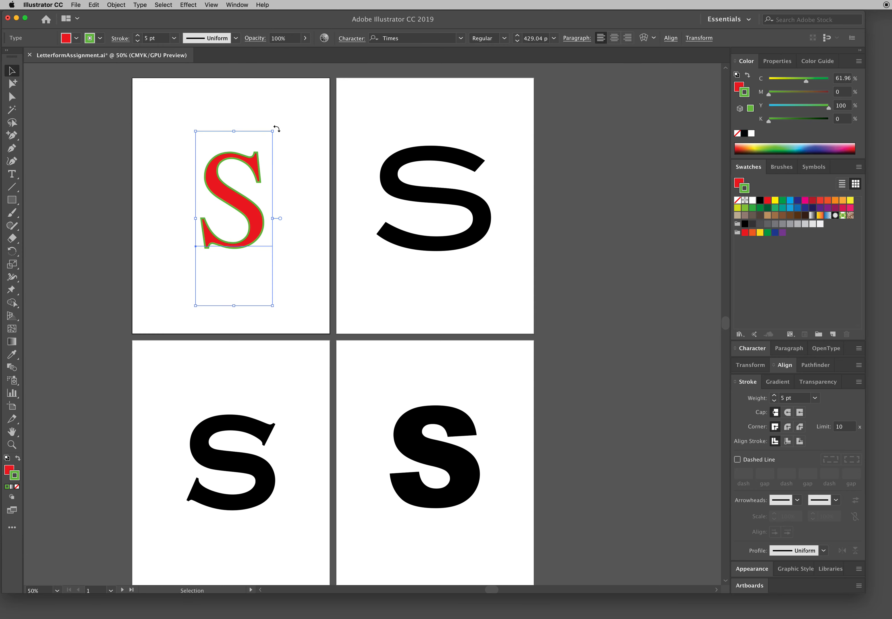
{"action": "left_click_drag", "start_coordinate": [276, 128], "coordinate": [320, 214]}
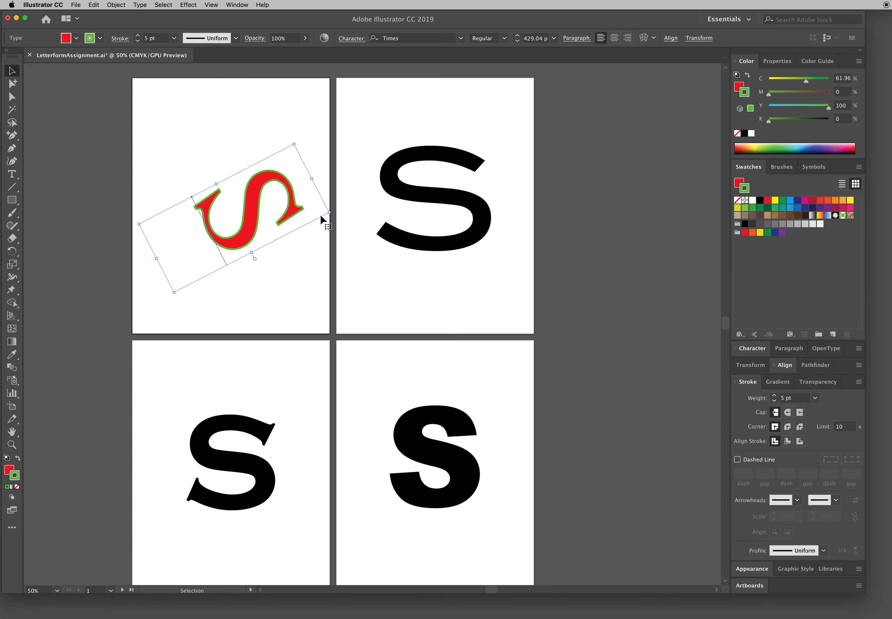
{"action": "key", "text": "super+z"}
{"action": "left_click", "coordinate": [157, 173]}
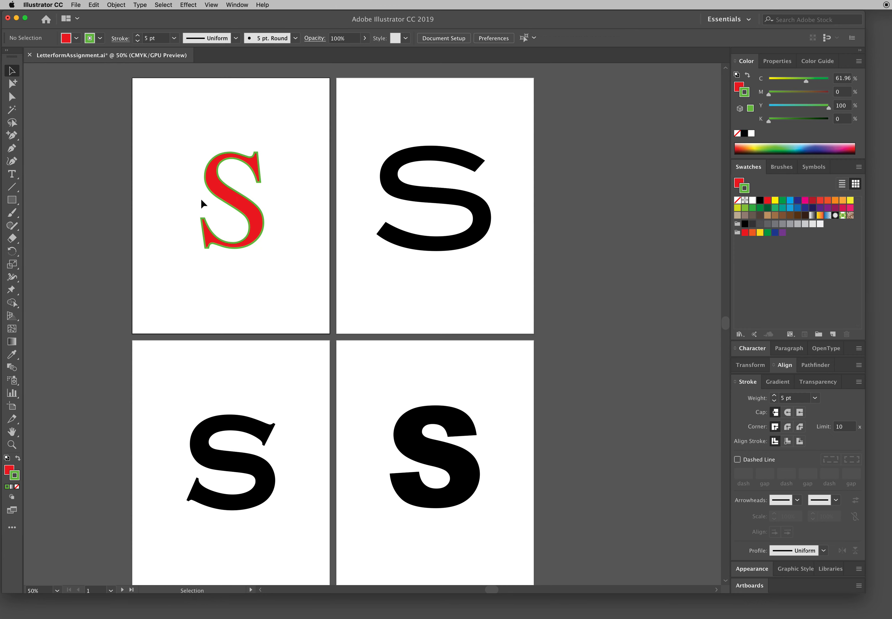
Step: Move the red S slightly up and to the left on the first artboard
{"action": "left_click_drag", "start_coordinate": [248, 218], "coordinate": [244, 214]}
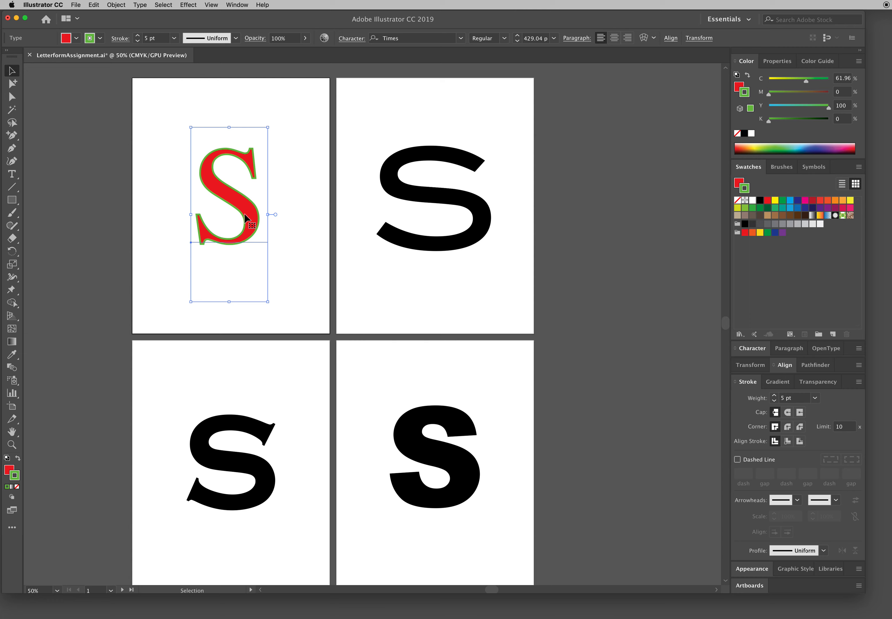
{"action": "left_click_drag", "start_coordinate": [233, 203], "coordinate": [236, 204]}
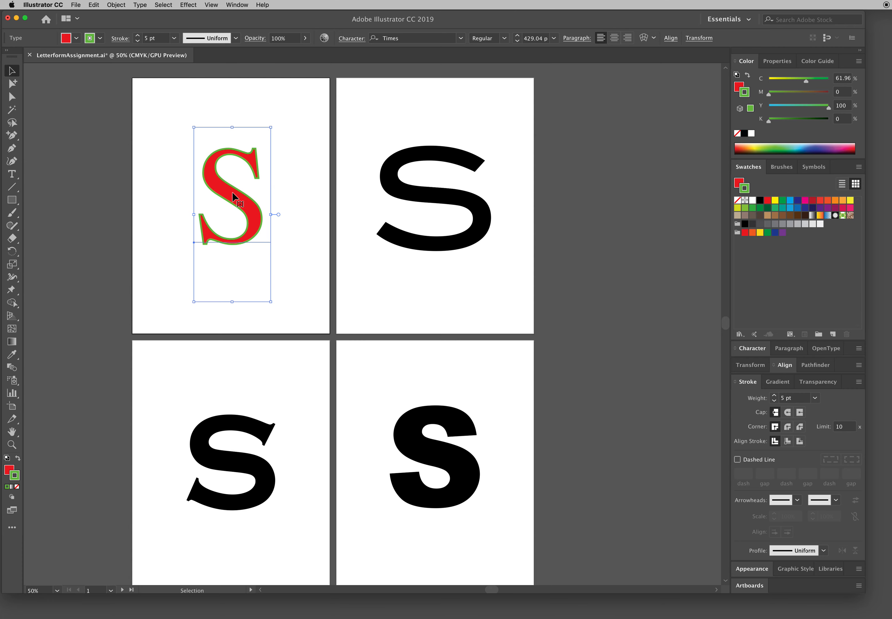
{"action": "left_click_drag", "start_coordinate": [232, 193], "coordinate": [230, 190]}
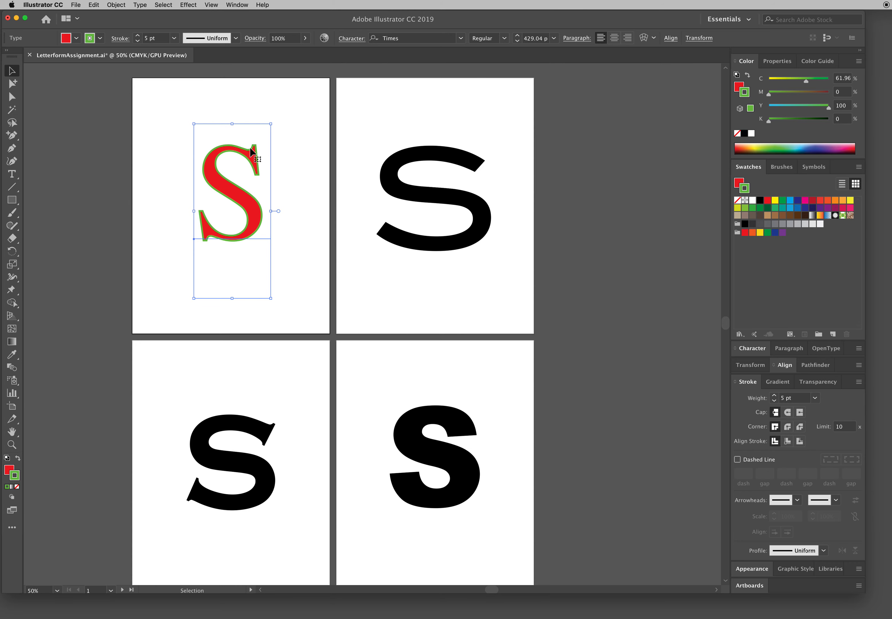
Step: Draw a small rectangle above the S on the second artboard and reshape it by moving individual points with Direct Selection
{"action": "left_click", "coordinate": [11, 199]}
{"action": "left_click_drag", "start_coordinate": [353, 101], "coordinate": [398, 140]}
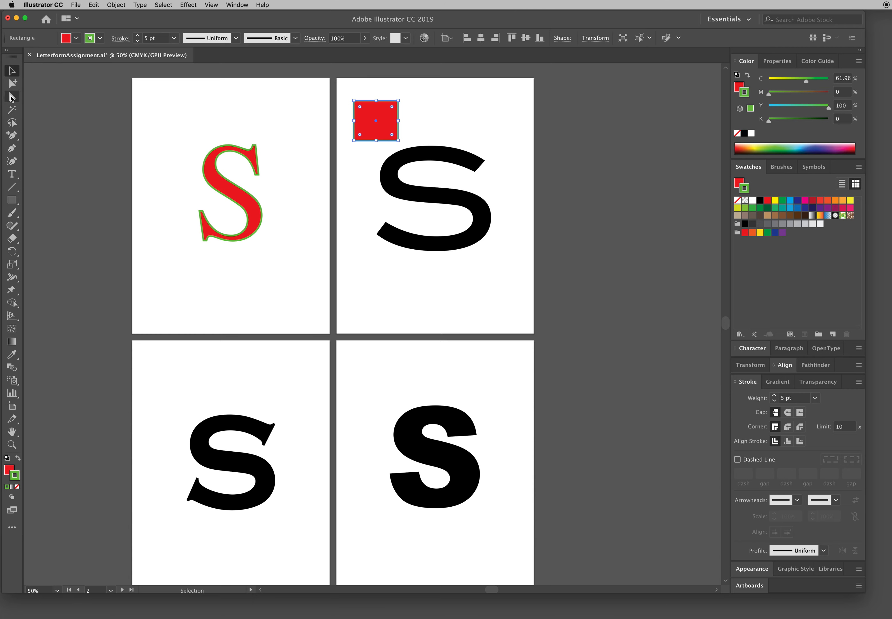
{"action": "left_click", "coordinate": [13, 98]}
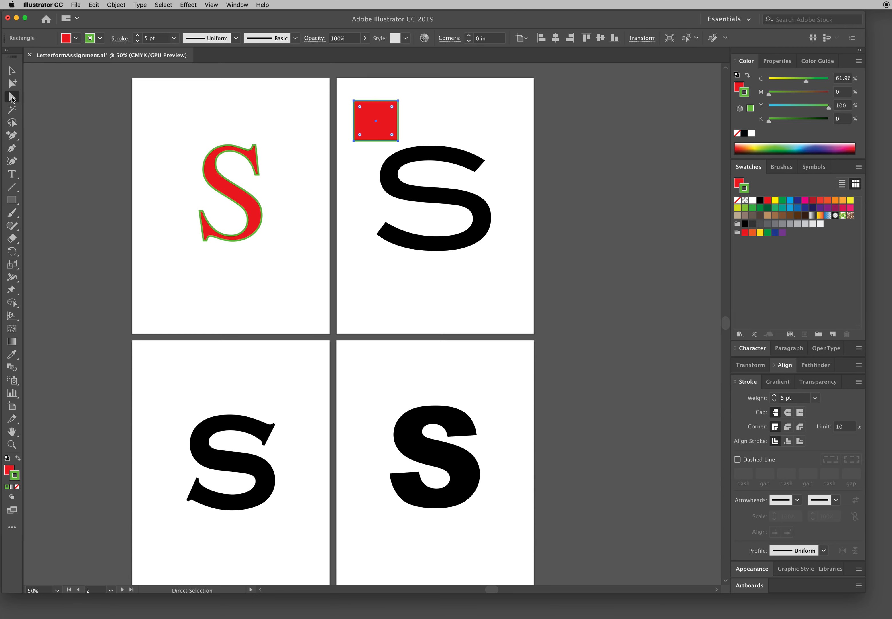
{"action": "left_click", "coordinate": [408, 111]}
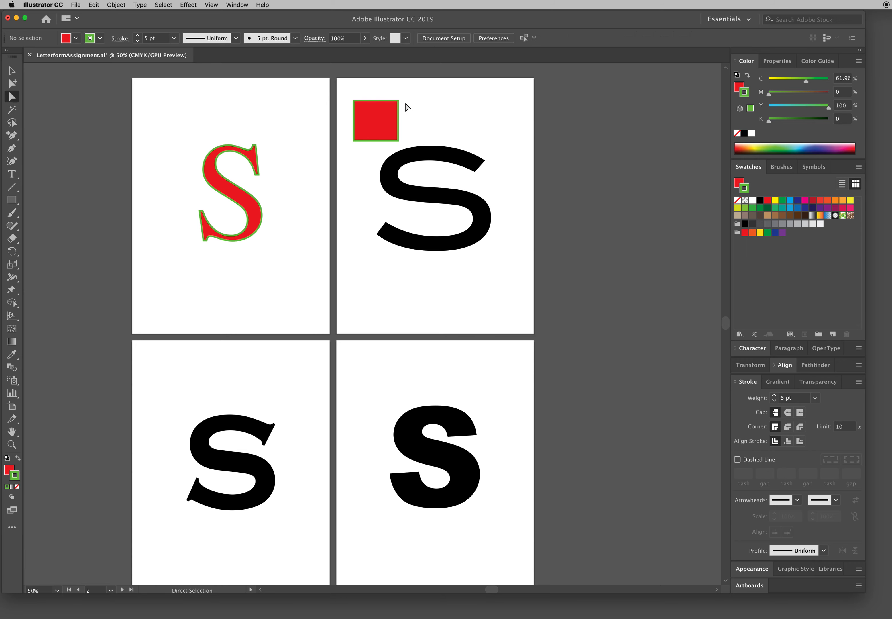
{"action": "mouse_move", "coordinate": [399, 103]}
{"action": "left_mouse_down"}
{"action": "mouse_move", "coordinate": [444, 111]}
{"action": "mouse_move", "coordinate": [397, 111]}
{"action": "mouse_move", "coordinate": [424, 101]}
{"action": "mouse_move", "coordinate": [387, 98]}
{"action": "left_mouse_up"}
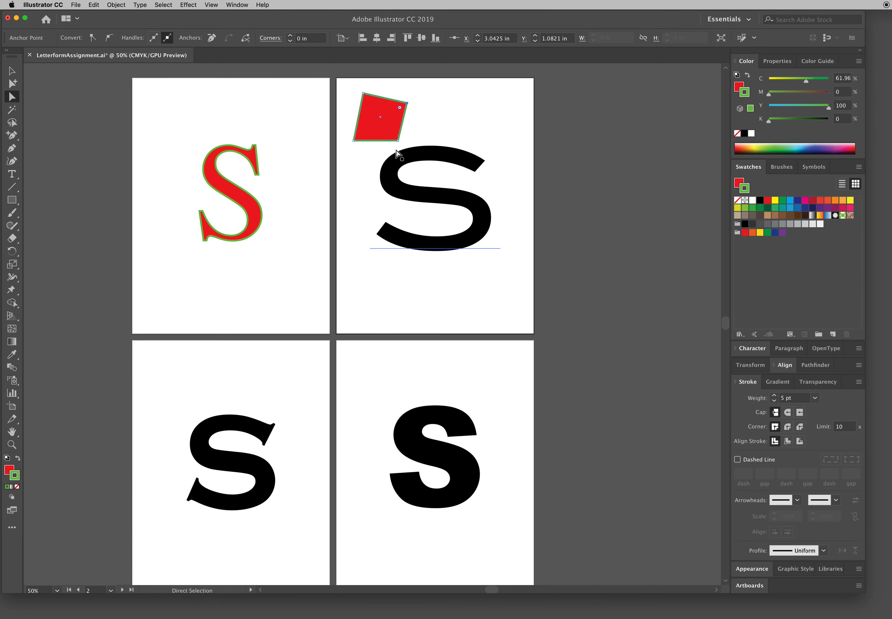
{"action": "mouse_move", "coordinate": [398, 140]}
{"action": "left_mouse_down"}
{"action": "mouse_move", "coordinate": [373, 107]}
{"action": "mouse_move", "coordinate": [388, 130]}
{"action": "left_mouse_up"}
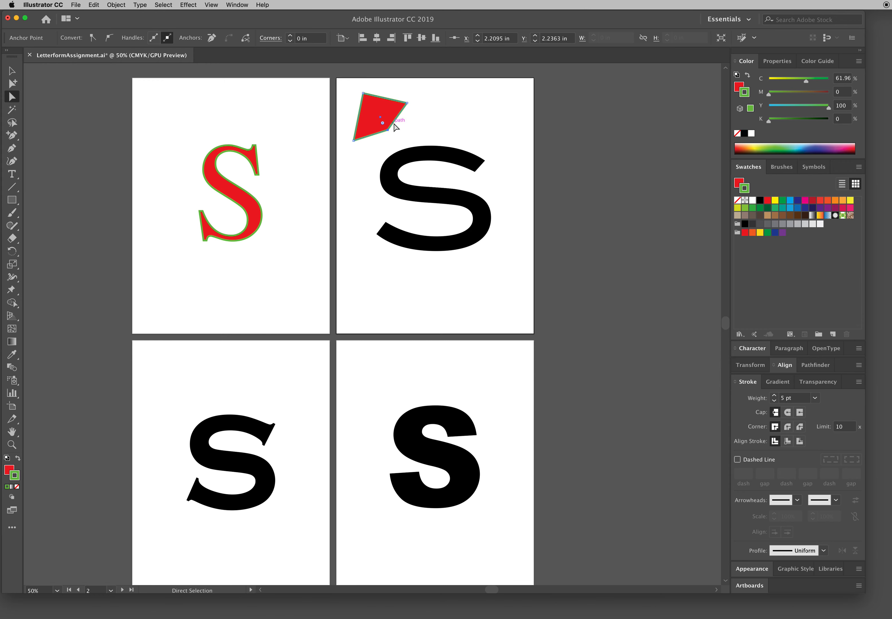
Step: Shift the whole live-text S on the first artboard slightly up and left using Direct Selection
{"action": "left_click", "coordinate": [252, 199]}
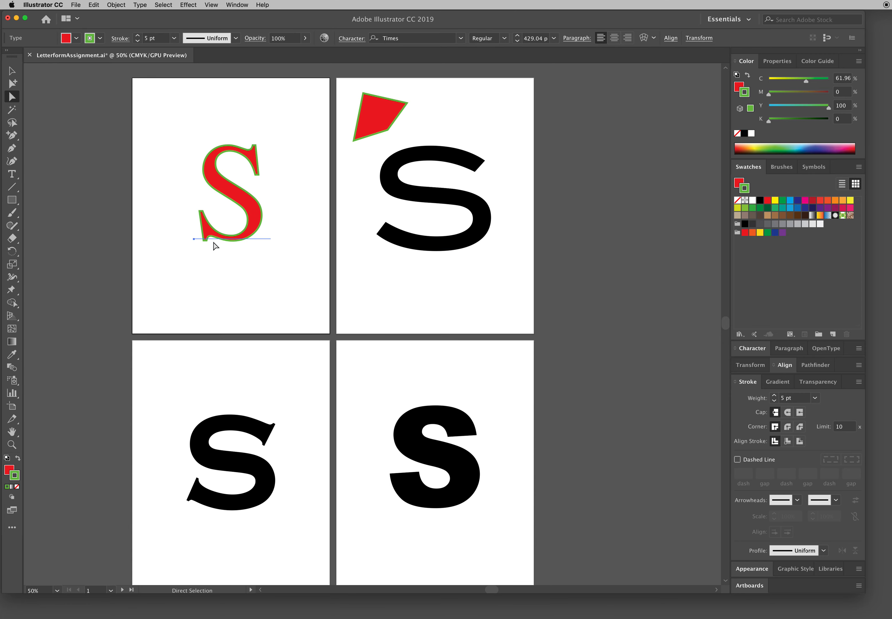
{"action": "left_click_drag", "start_coordinate": [253, 227], "coordinate": [249, 223]}
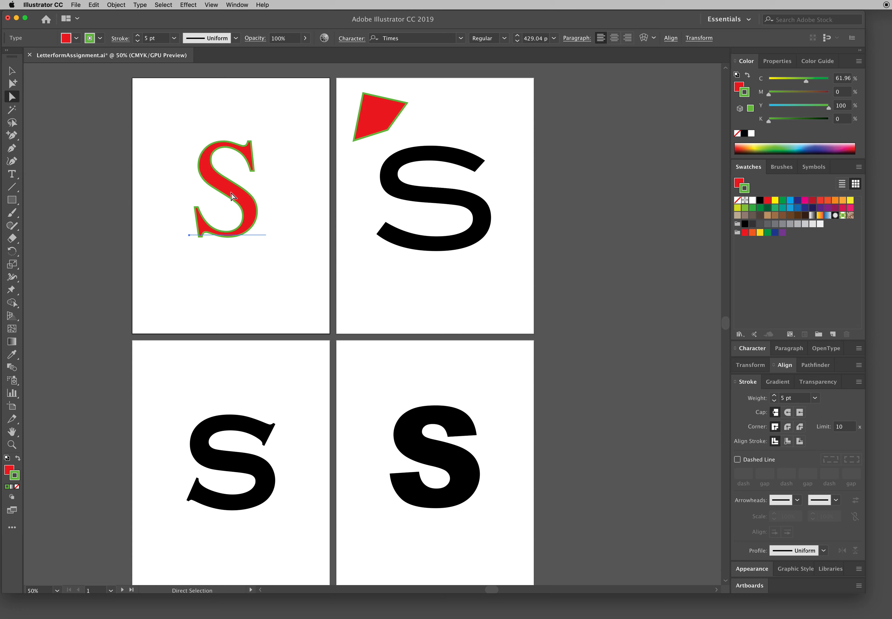
Step: Delete the reshaped rectangle from the second artboard
{"action": "left_click", "coordinate": [390, 116]}
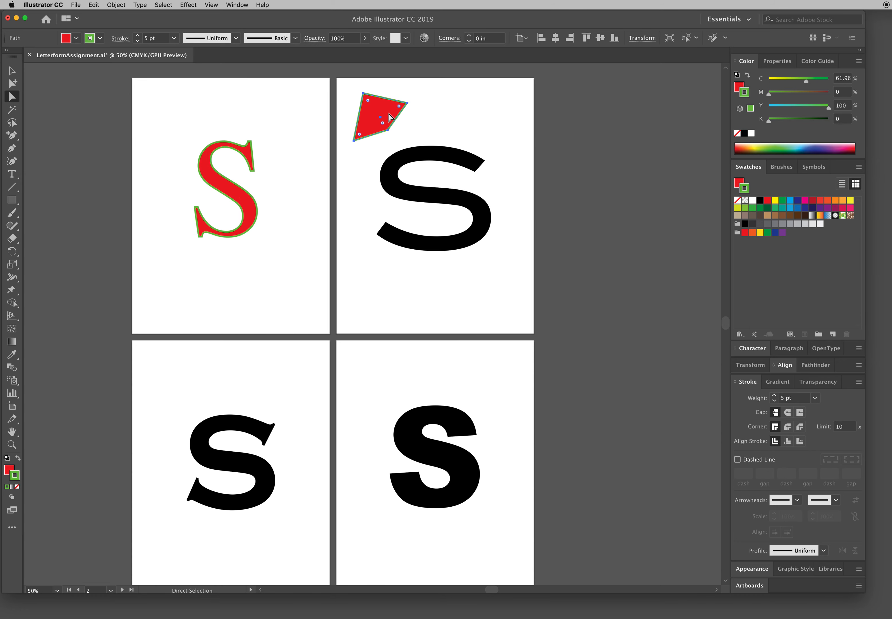
{"action": "key", "text": "Delete"}
Step: Move the live-text S slightly lower on the first artboard with the Selection tool
{"action": "key", "text": "v"}
{"action": "left_click", "coordinate": [243, 212]}
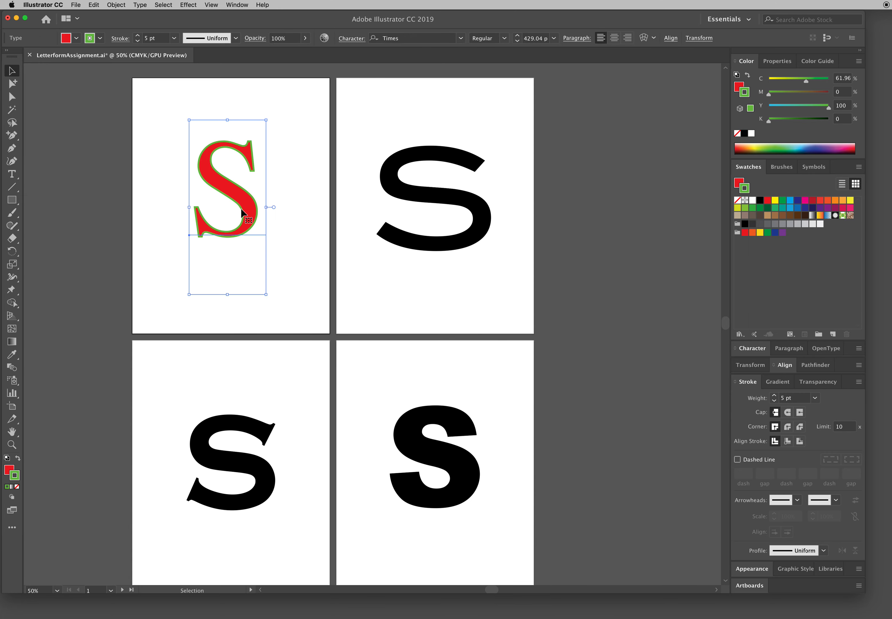
{"action": "left_click_drag", "start_coordinate": [241, 210], "coordinate": [242, 215]}
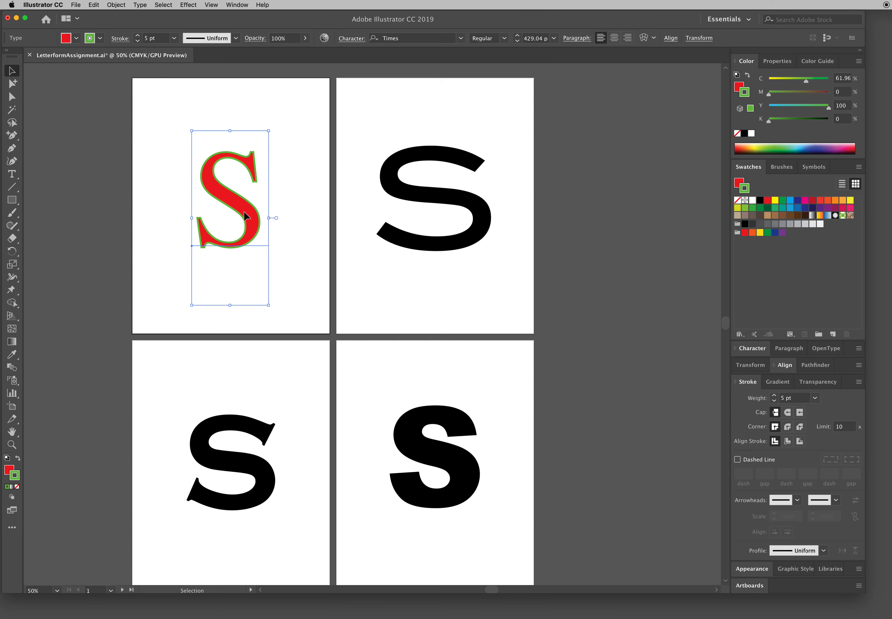
{"action": "left_click_drag", "start_coordinate": [242, 214], "coordinate": [240, 213]}
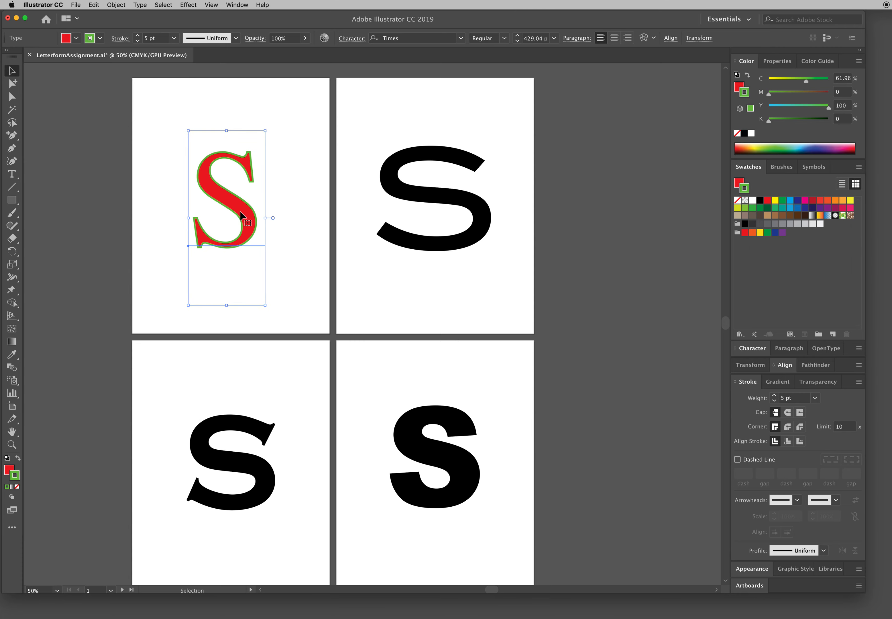
{"action": "left_click_drag", "start_coordinate": [241, 213], "coordinate": [238, 208]}
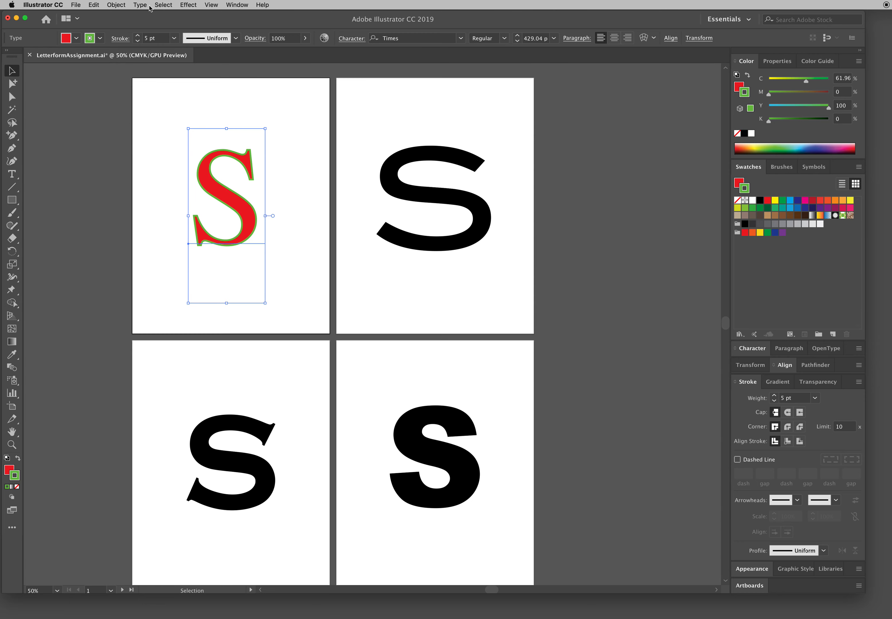
Step: Convert the live-text S on the first artboard into editable shapes with Create Outlines
{"action": "left_click", "coordinate": [141, 5]}
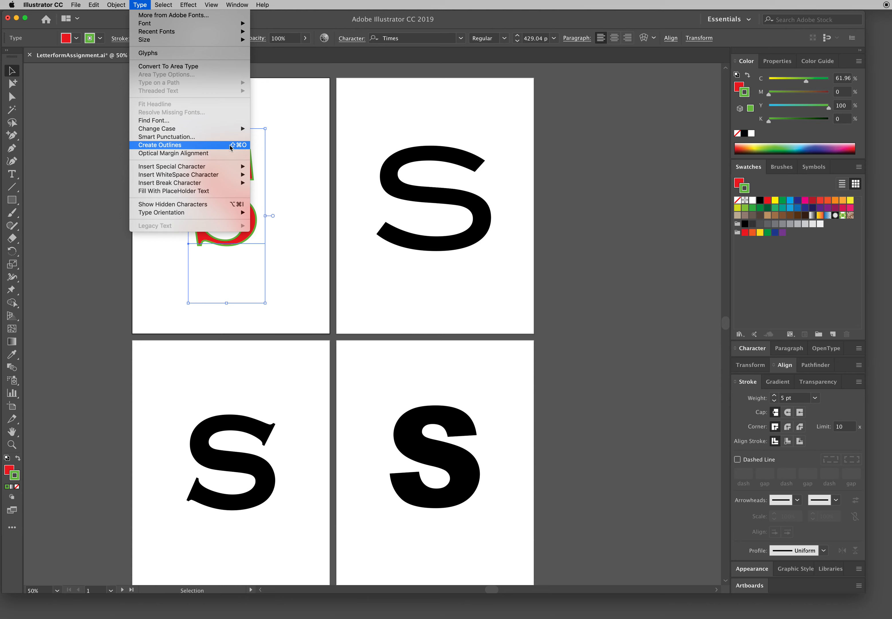
{"action": "left_click", "coordinate": [321, 147]}
{"action": "key", "text": "super"}
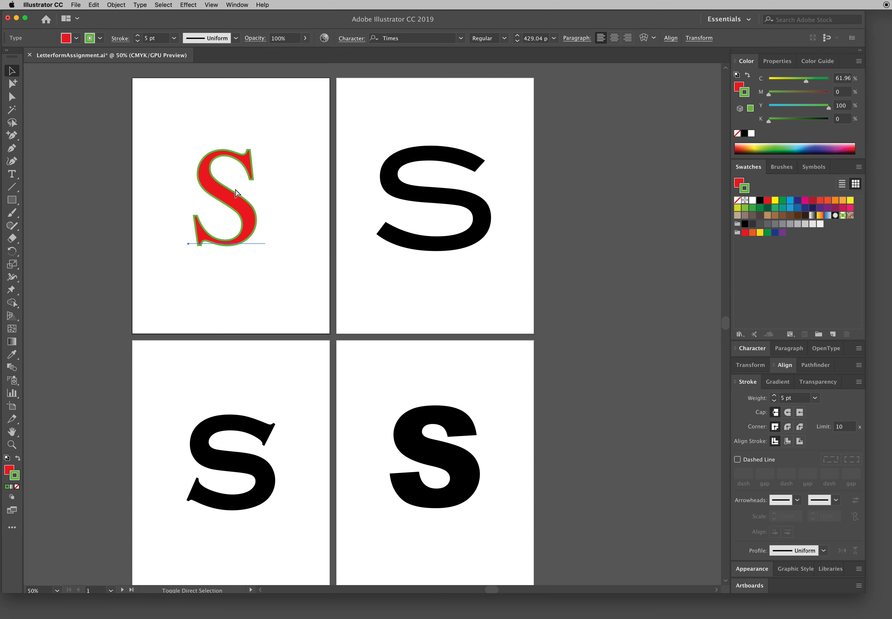
{"action": "key", "text": "shift+super+o"}
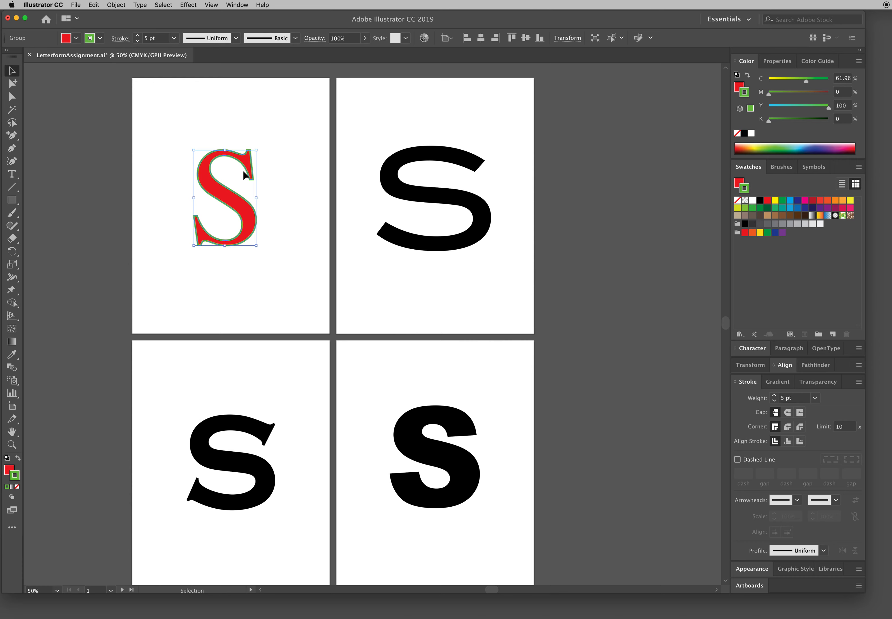
Step: Distort the upper half of the outlined S by moving anchors on its outer curve, inner curve and upper serif with Direct Selection
{"action": "key", "text": "a"}
{"action": "key", "text": "super+1"}
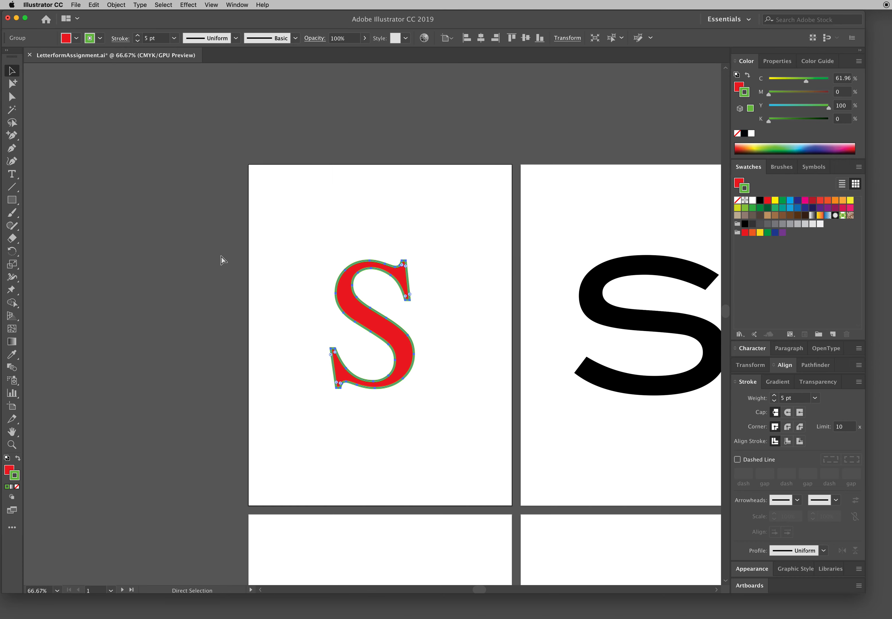
{"action": "key", "text": "super+equal"}
{"action": "key", "text": "v"}
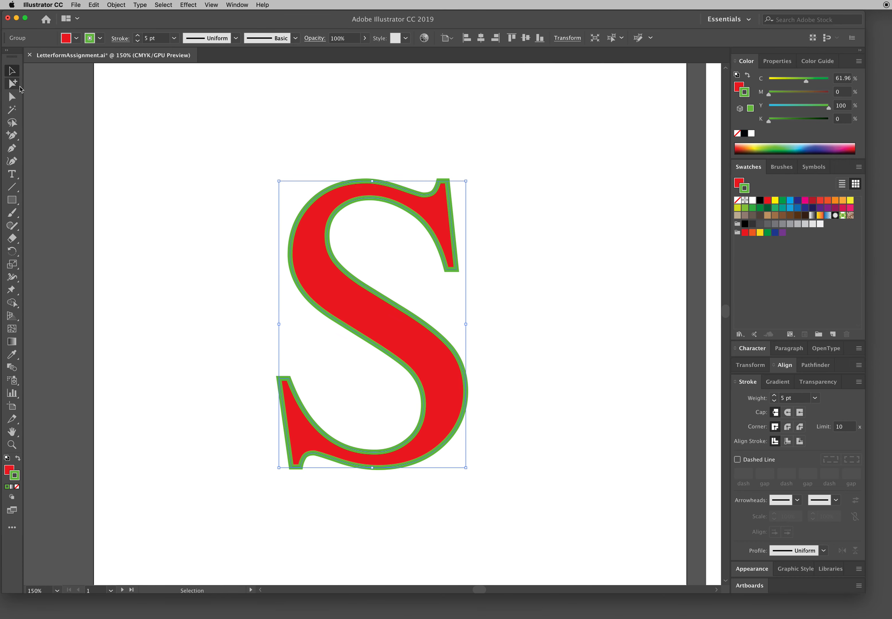
{"action": "left_click", "coordinate": [16, 97]}
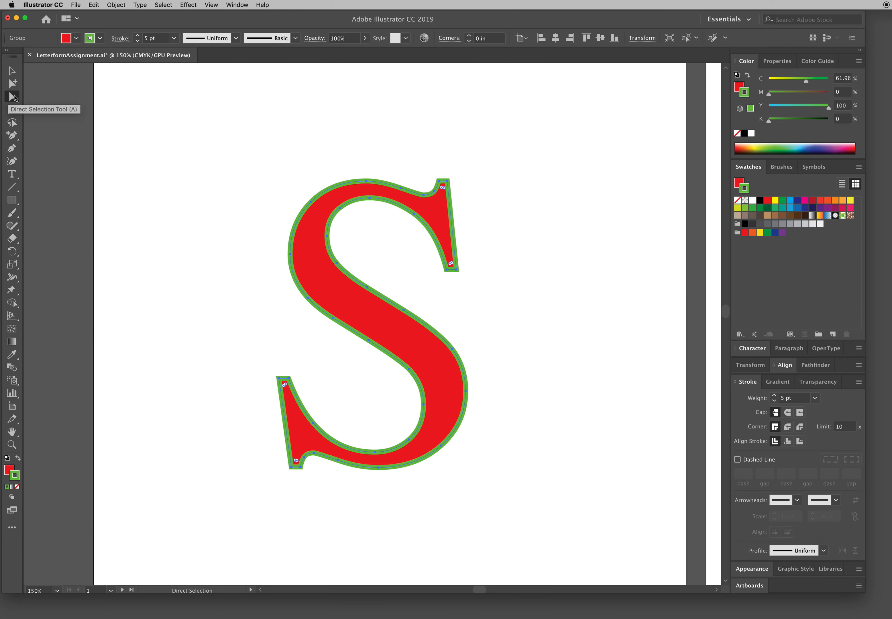
{"action": "left_click", "coordinate": [268, 113]}
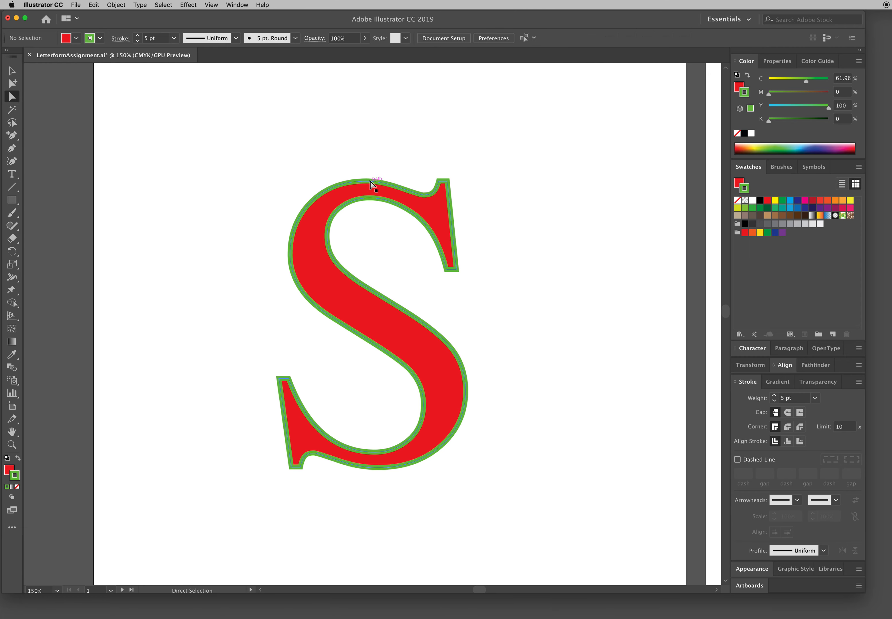
{"action": "left_click", "coordinate": [368, 182]}
{"action": "left_click_drag", "start_coordinate": [368, 182], "coordinate": [363, 146]}
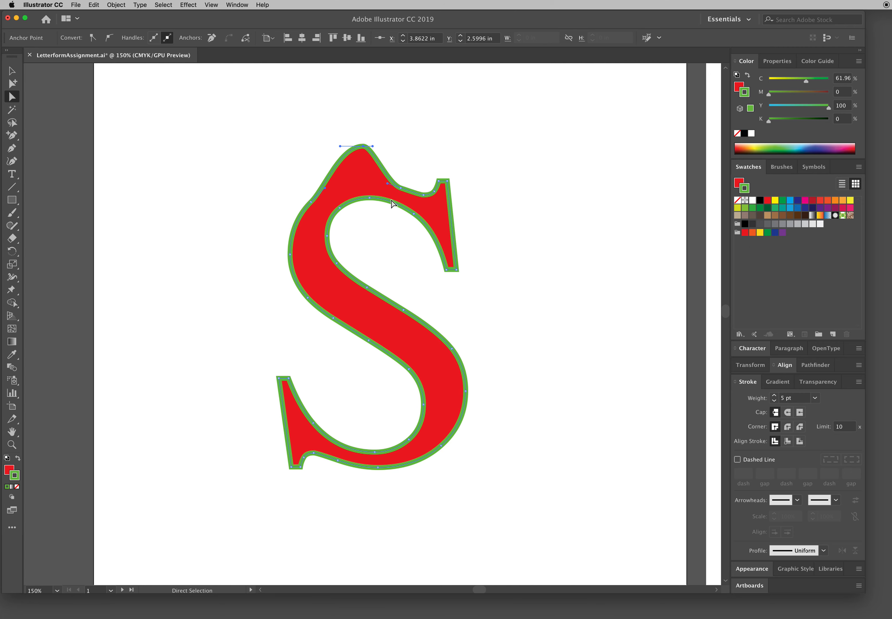
{"action": "left_click_drag", "start_coordinate": [366, 198], "coordinate": [414, 239]}
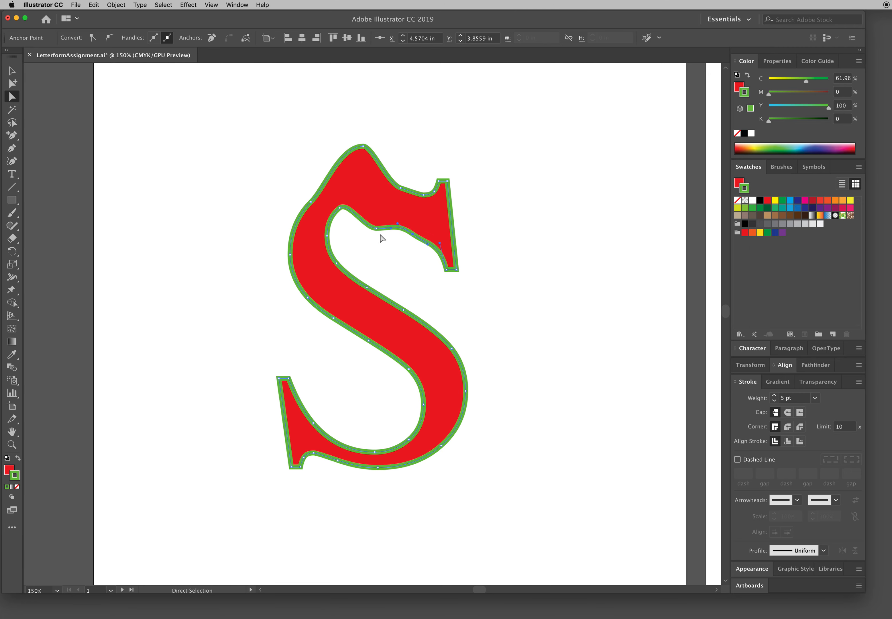
{"action": "left_click_drag", "start_coordinate": [311, 203], "coordinate": [274, 197]}
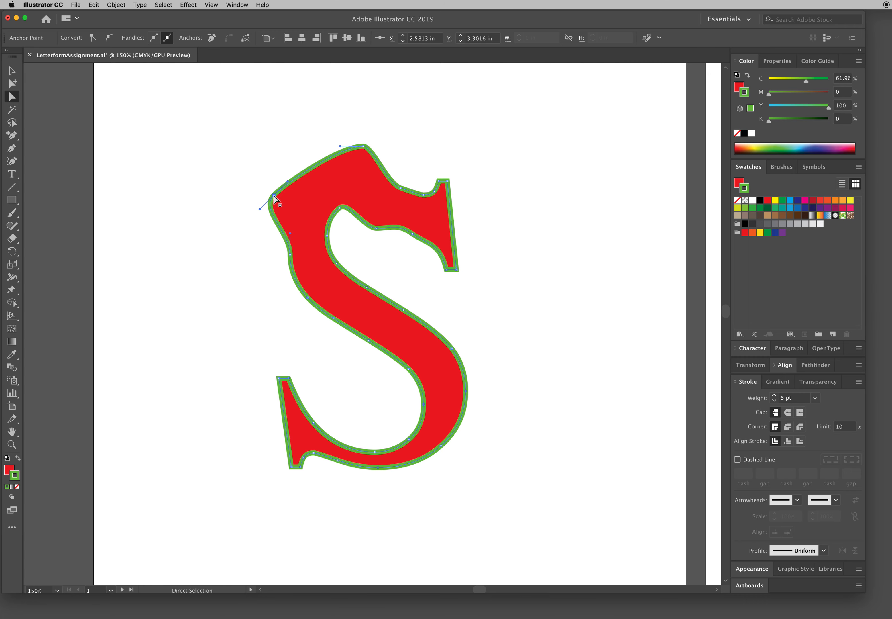
{"action": "left_click_drag", "start_coordinate": [476, 286], "coordinate": [453, 249]}
{"action": "left_click", "coordinate": [492, 257]}
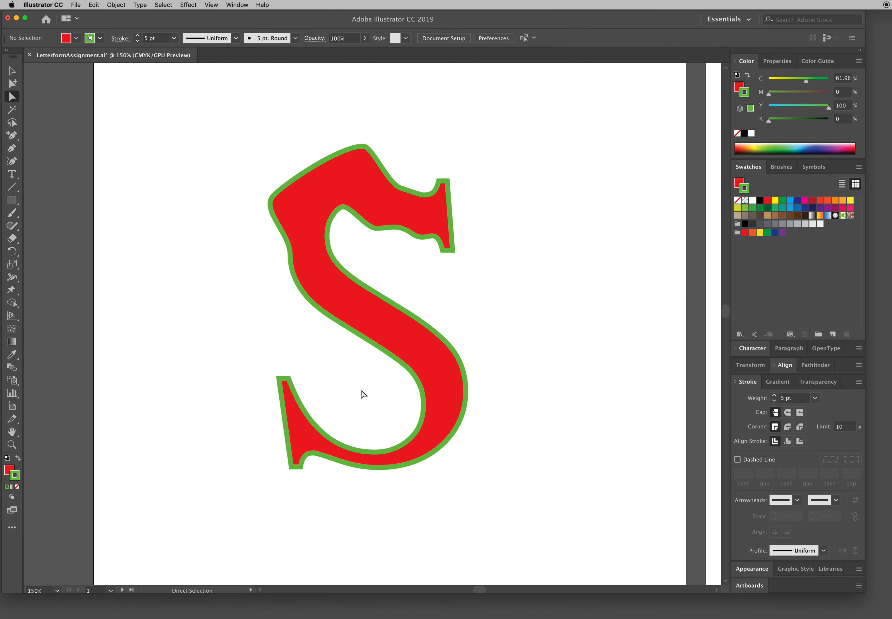
Step: Pull the S's topmost anchor higher and the anchor on its upper bowl's left side outward
{"action": "left_click_drag", "start_coordinate": [256, 345], "coordinate": [341, 518]}
{"action": "left_click", "coordinate": [325, 501]}
{"action": "left_click_drag", "start_coordinate": [363, 146], "coordinate": [354, 124]}
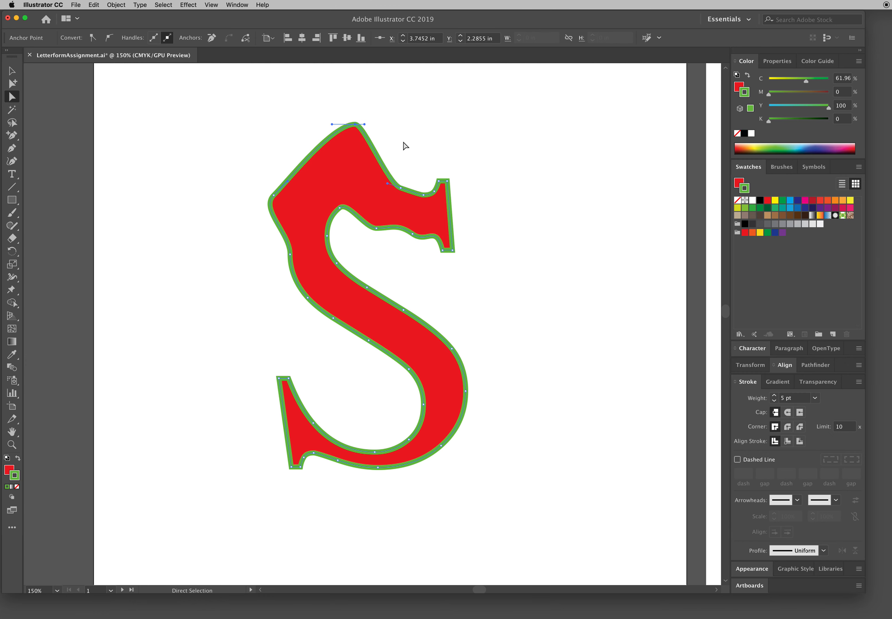
{"action": "left_click", "coordinate": [533, 211]}
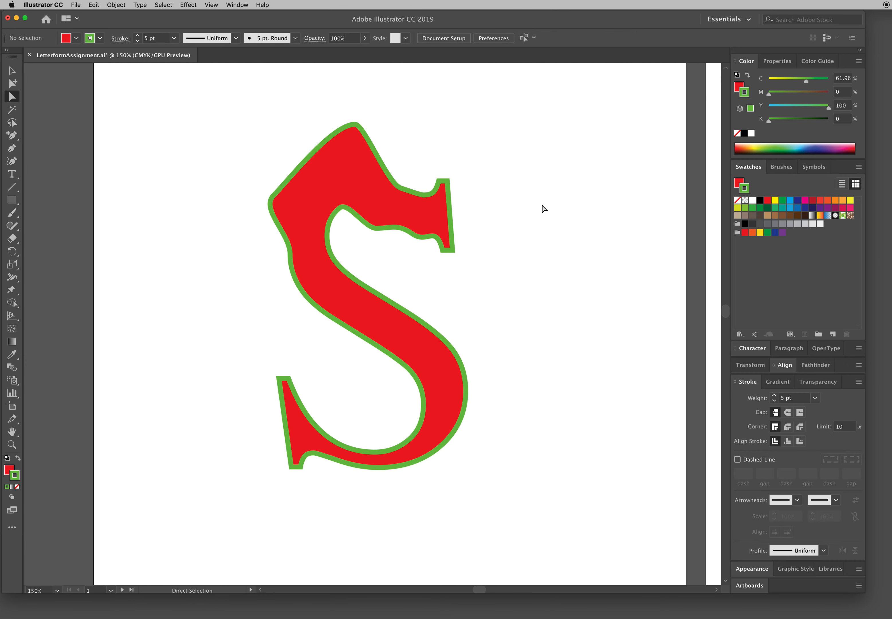
{"action": "scroll", "coordinate": [533, 201], "scroll_direction": "up", "scroll_amount": 1}
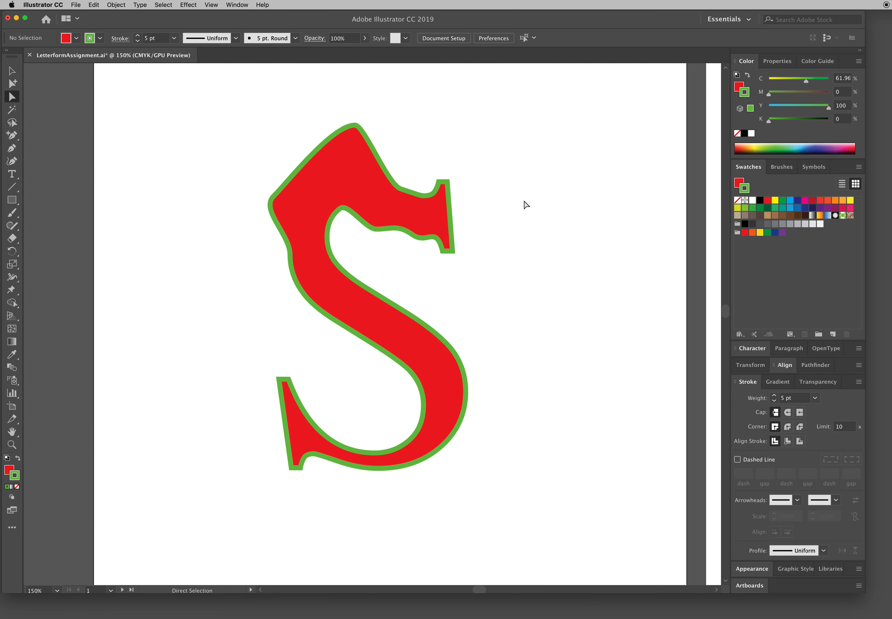
{"action": "left_click_drag", "start_coordinate": [255, 241], "coordinate": [274, 259]}
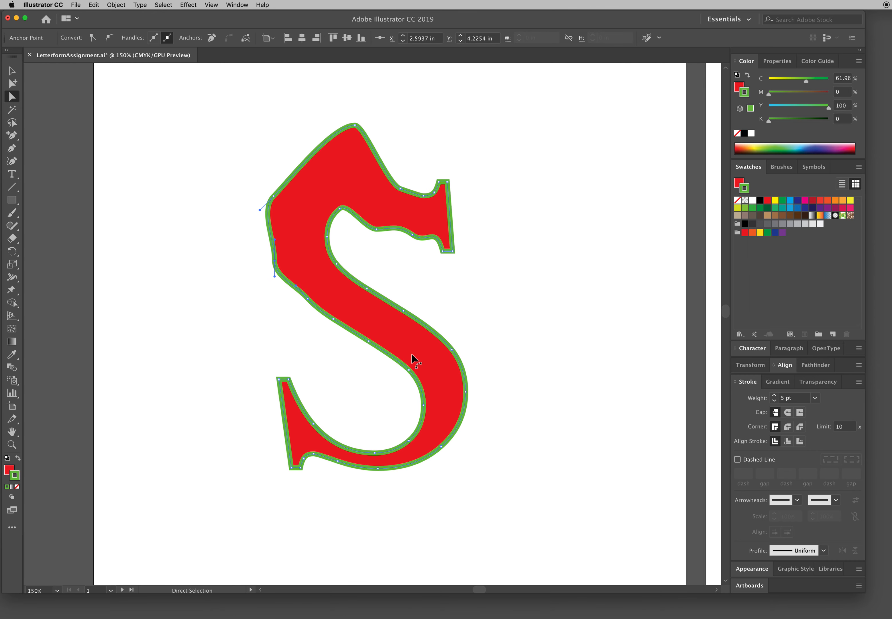
{"action": "left_click", "coordinate": [536, 345]}
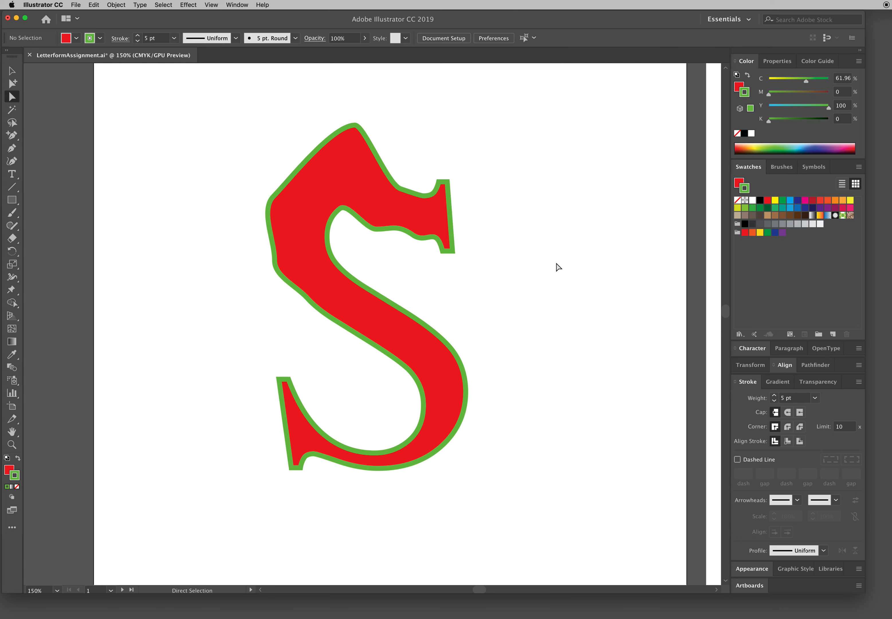
{"action": "scroll", "coordinate": [529, 315], "scroll_direction": "down", "scroll_amount": 2}
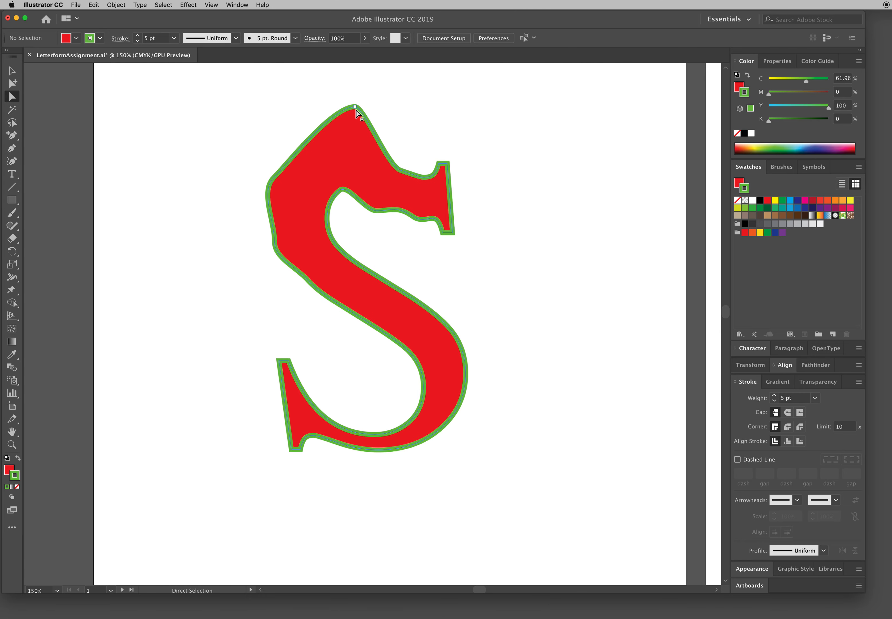
Step: Undo all the anchor edits made to the outlined S
{"action": "key", "text": "v"}
{"action": "key", "text": "super+z"}
{"action": "key", "text": "super+z"}
{"action": "key", "text": "super+z"}
{"action": "key", "text": "super+z"}
{"action": "key", "text": "super+z"}
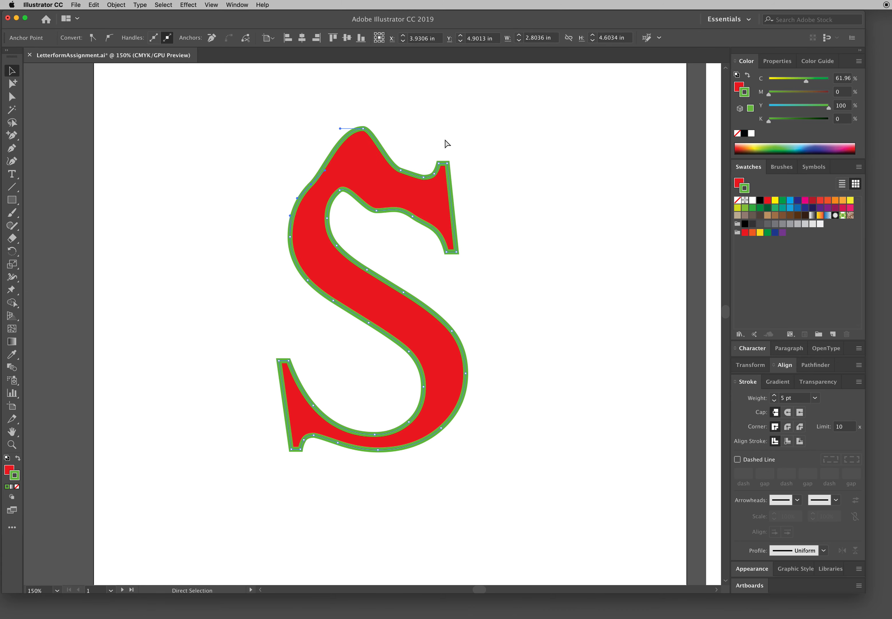
{"action": "key", "text": "super+z"}
{"action": "key", "text": "super+z"}
{"action": "key", "text": "super+z"}
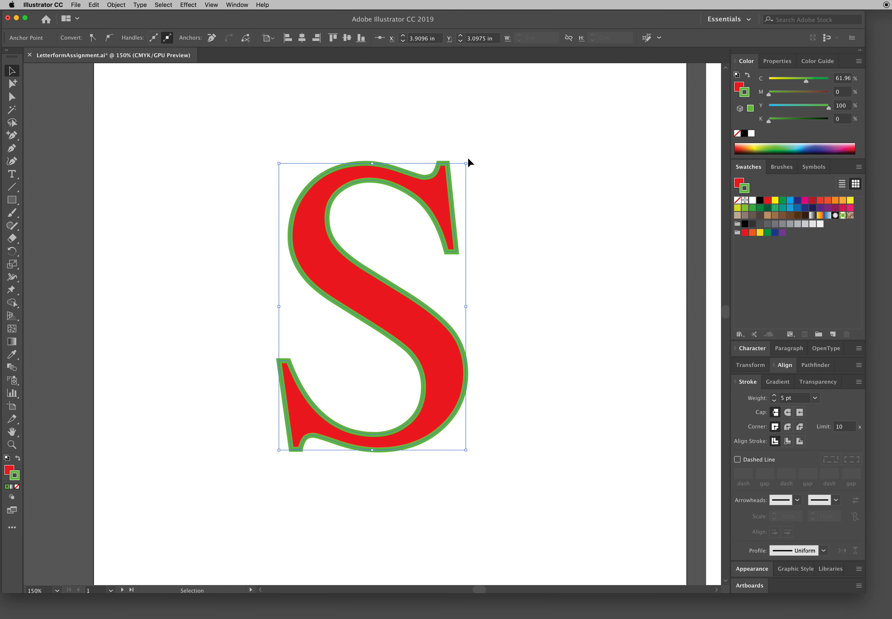
Step: Stretch the S's upper serif edge far to the right and its lower serif edge far to the left with Direct Selection
{"action": "key", "text": "a"}
{"action": "left_click", "coordinate": [466, 172]}
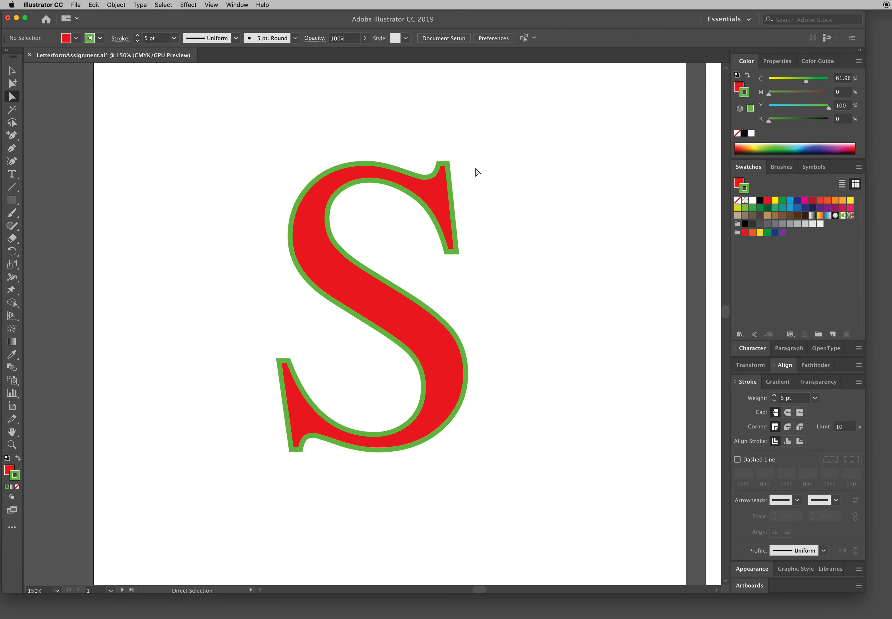
{"action": "left_click_drag", "start_coordinate": [448, 209], "coordinate": [577, 213]}
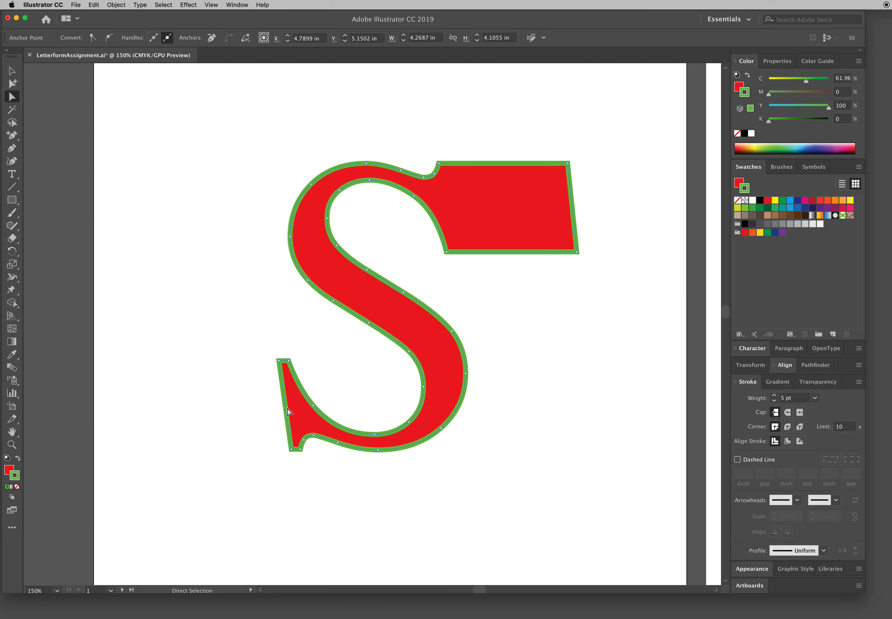
{"action": "left_click_drag", "start_coordinate": [283, 411], "coordinate": [133, 411]}
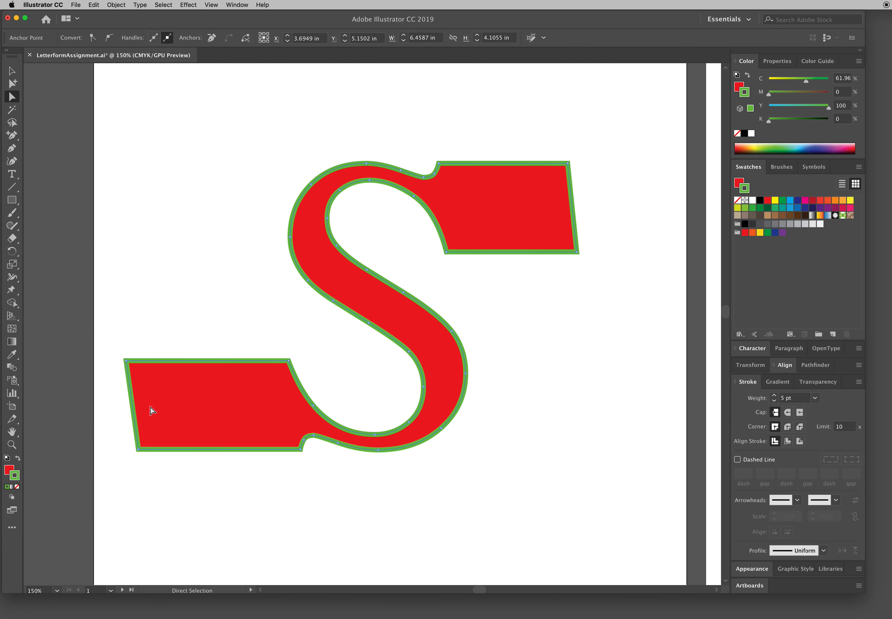
{"action": "key", "text": "super"}
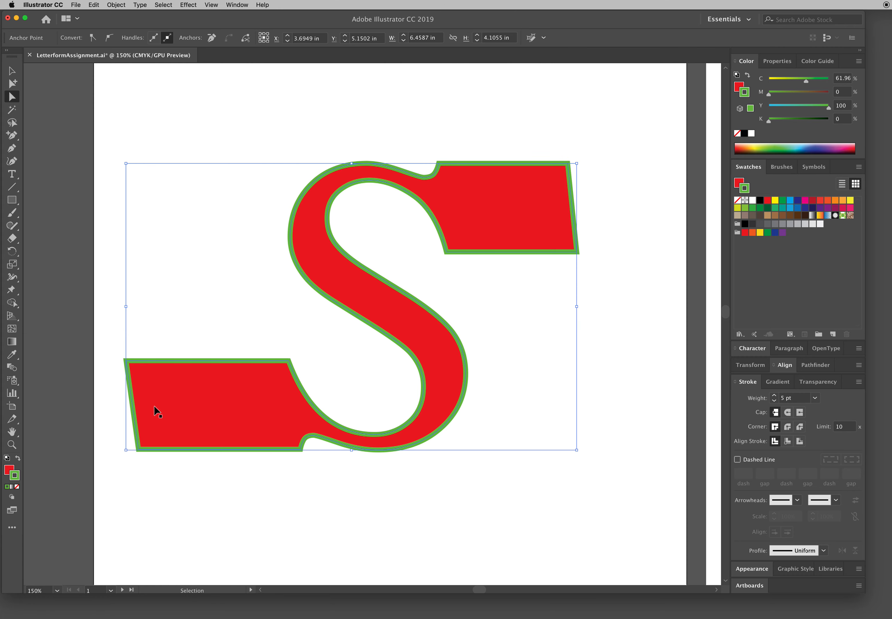
{"action": "left_click", "coordinate": [169, 319]}
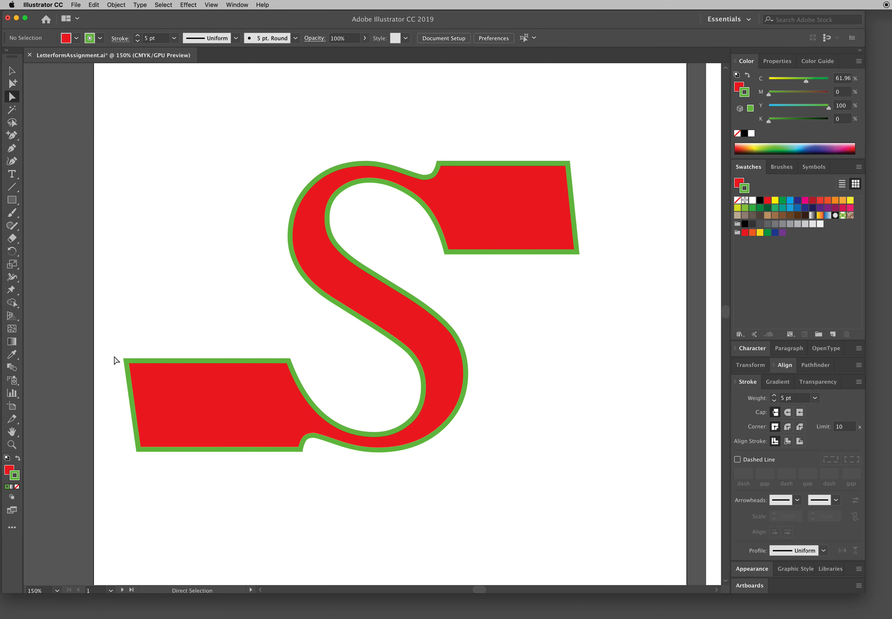
Step: Raise the lower serif's outer top corner into a tall point and adjust the neighbouring anchor and handle to smooth the diagonal into the curve
{"action": "left_click_drag", "start_coordinate": [126, 362], "coordinate": [97, 195]}
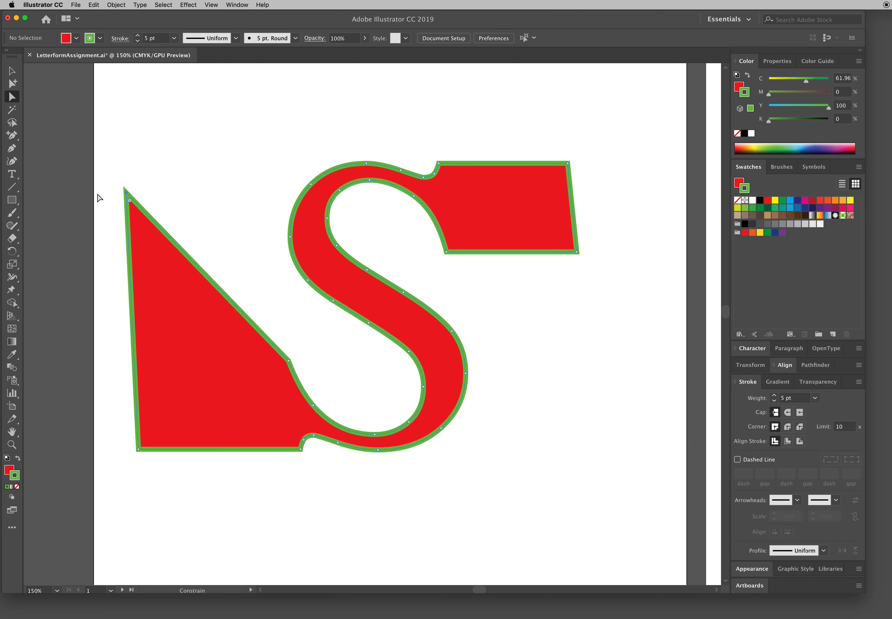
{"action": "key", "text": "super"}
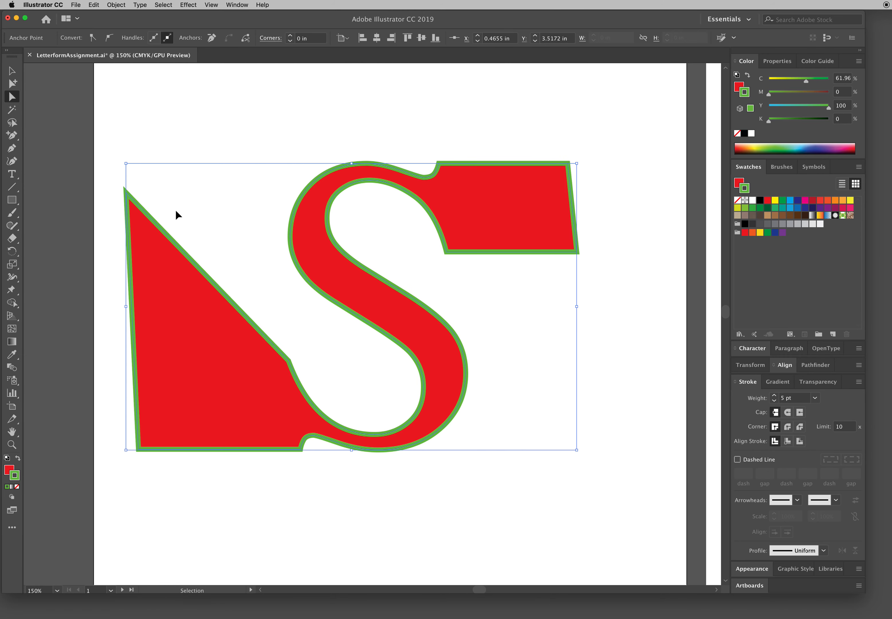
{"action": "left_click_drag", "start_coordinate": [289, 361], "coordinate": [279, 368]}
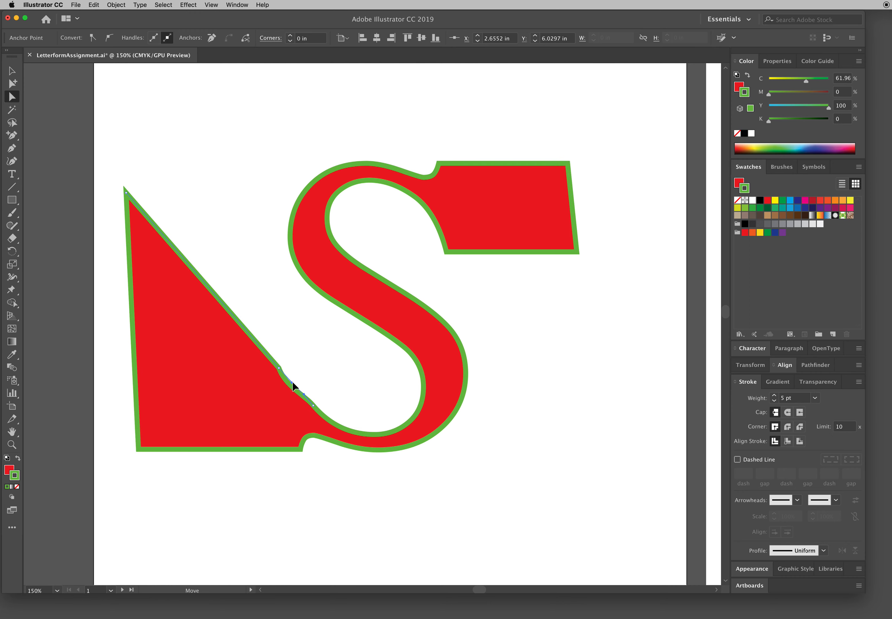
{"action": "left_click", "coordinate": [322, 383]}
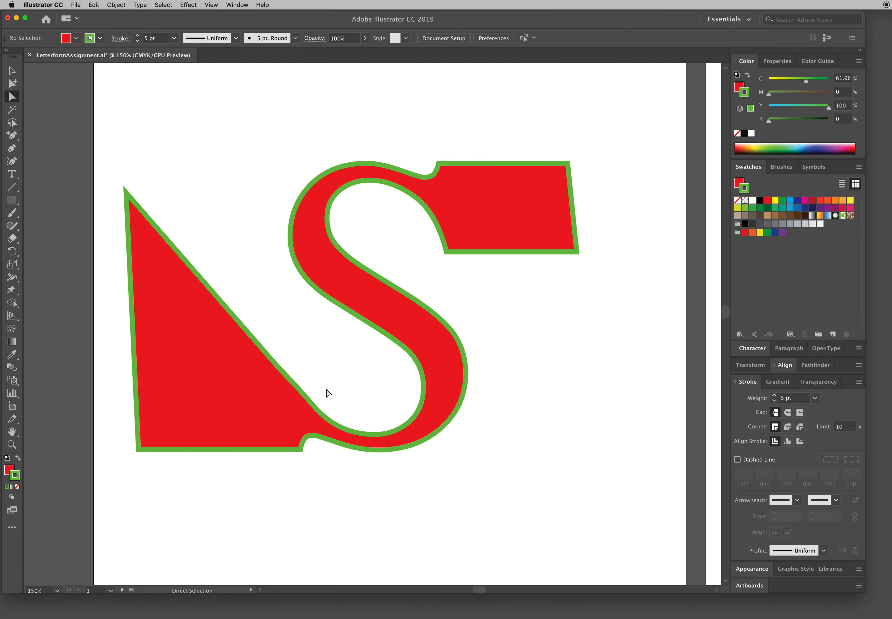
Step: Examine the curve anchor at the top of the S's inner contour and the corner anchor at its pointed left tip
{"action": "scroll", "coordinate": [354, 358], "scroll_direction": "left", "scroll_amount": 1}
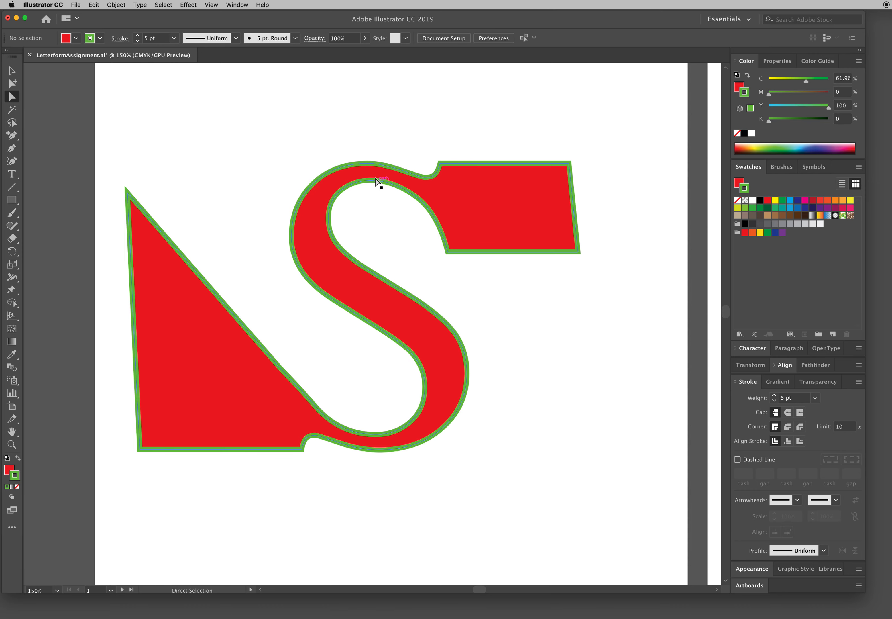
{"action": "left_click", "coordinate": [372, 183]}
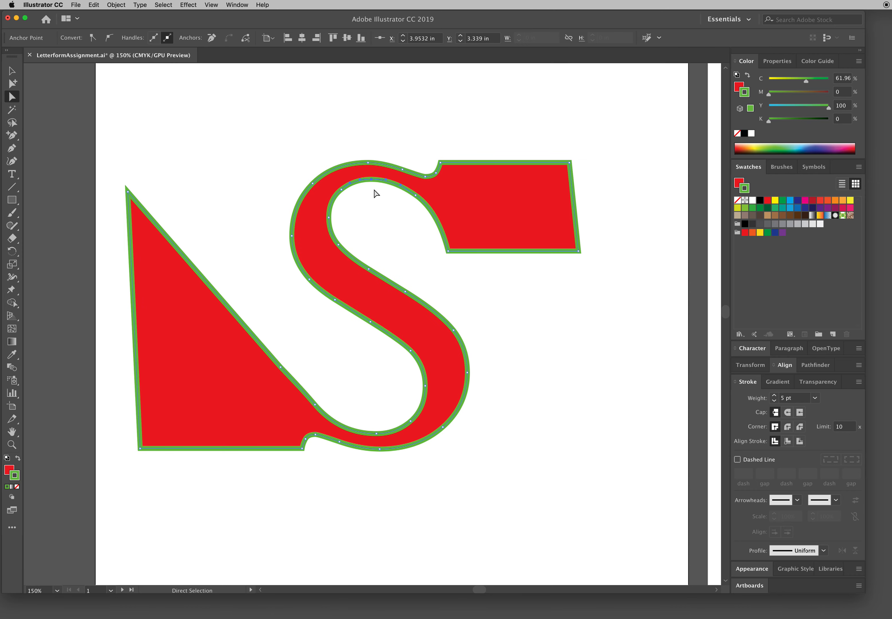
{"action": "left_click", "coordinate": [128, 192]}
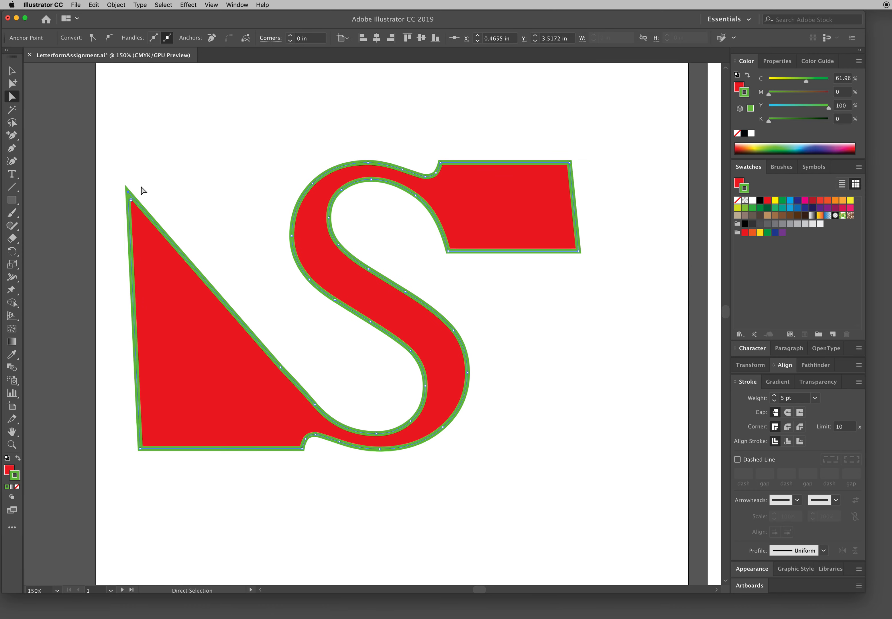
Step: Undo the serif-stretching and anchor edits on the outlined S to restore its original letterform
{"action": "key", "text": "super+z"}
{"action": "key", "text": "super+z"}
{"action": "key", "text": "super+z"}
{"action": "key", "text": "super+z"}
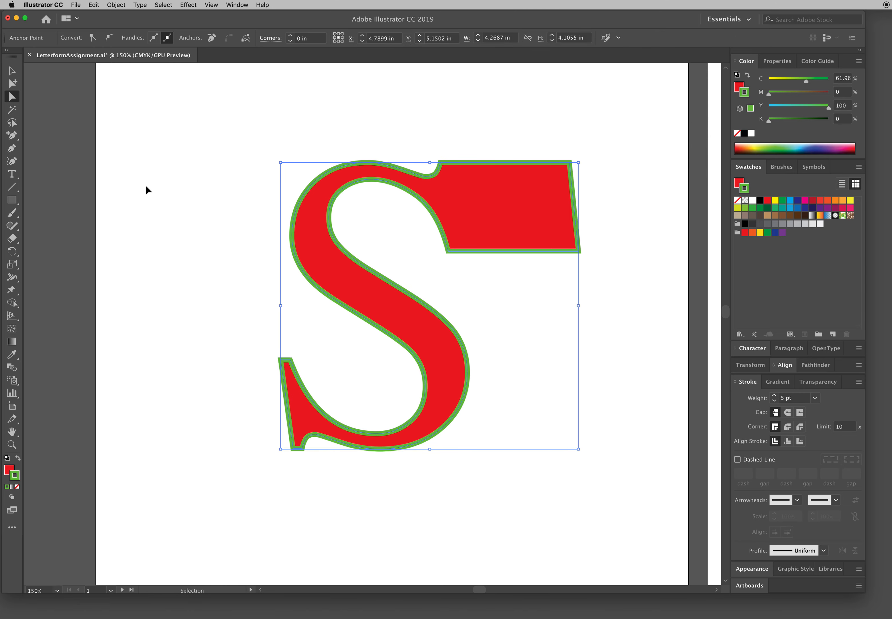
{"action": "key", "text": "super+z"}
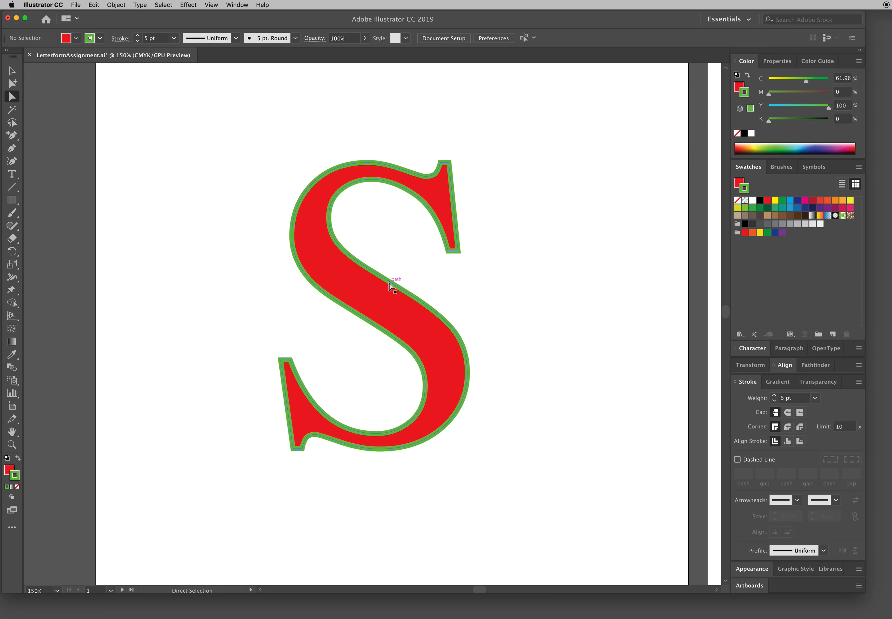
Step: Remove the stroke from the whole outlined S and set its fill to black
{"action": "key", "text": "v"}
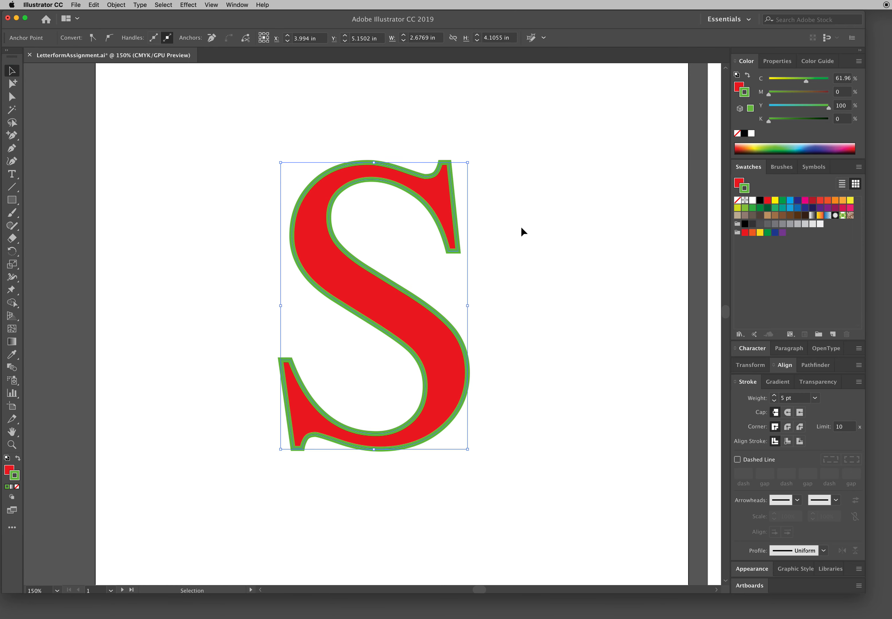
{"action": "left_click", "coordinate": [523, 230]}
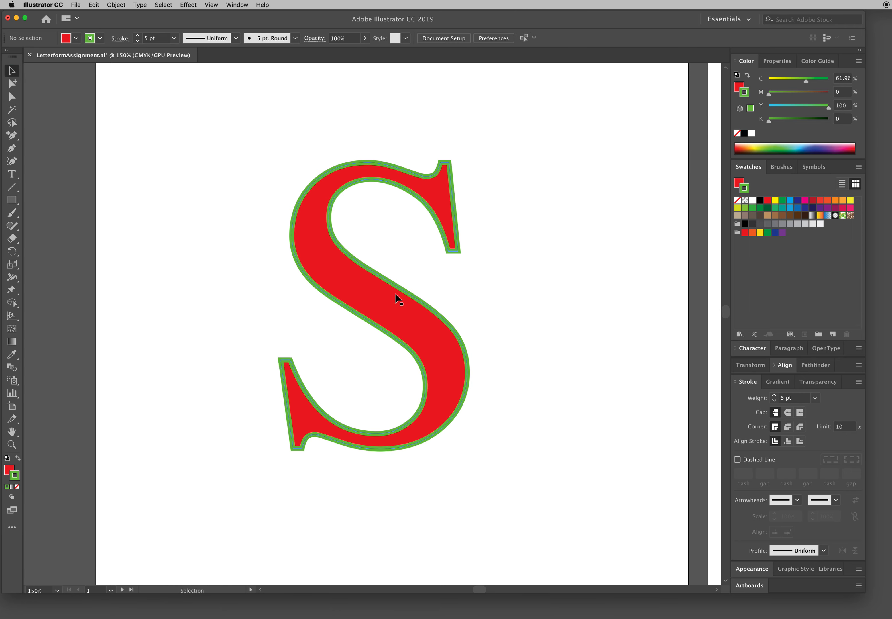
{"action": "left_click", "coordinate": [389, 305]}
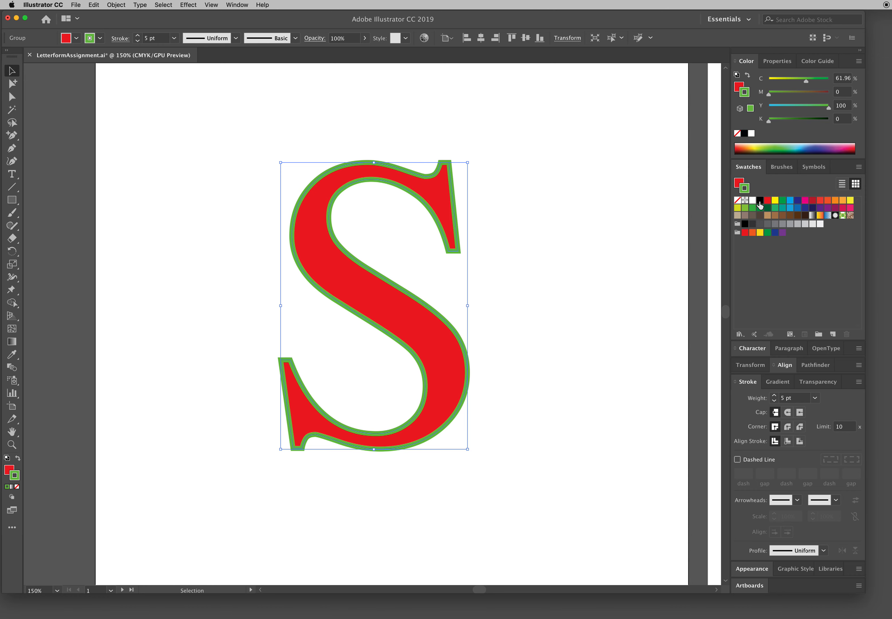
{"action": "left_click", "coordinate": [737, 200]}
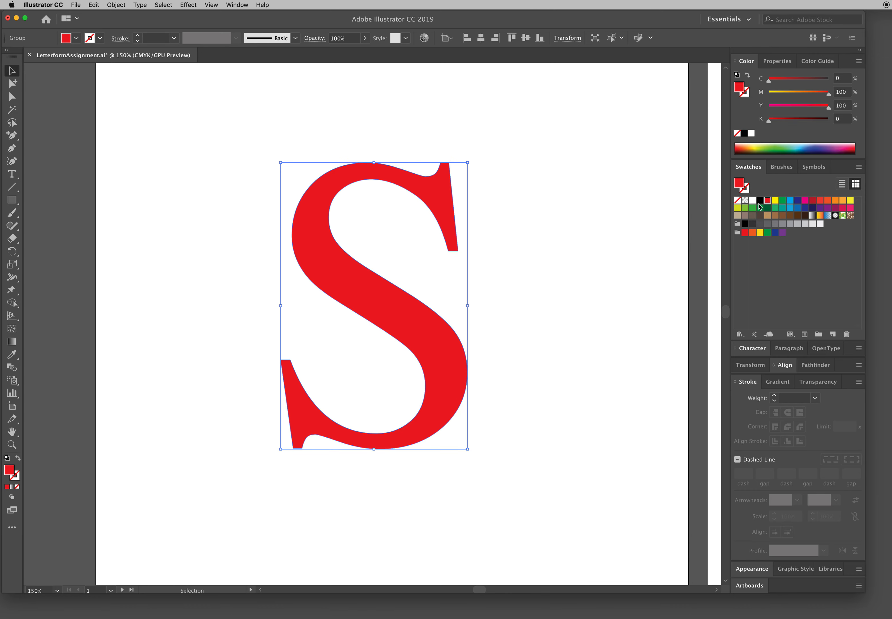
{"action": "left_click", "coordinate": [760, 200]}
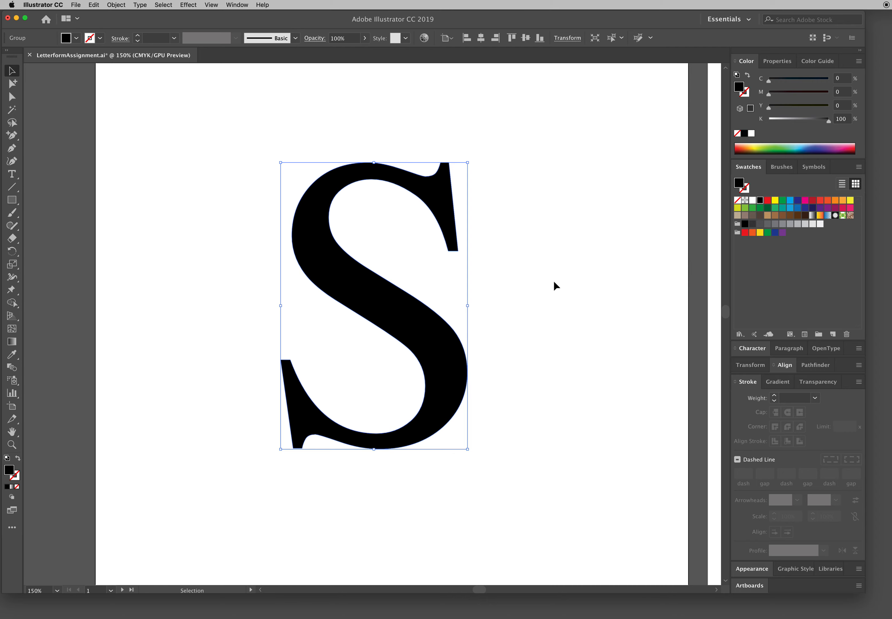
Step: Convert the BlairMdITC TT Medium S on the second artboard to outlines
{"action": "key", "text": "super+minus"}
{"action": "key", "text": "super+minus"}
{"action": "key", "text": "super+minus"}
{"action": "left_click_drag", "start_coordinate": [569, 310], "coordinate": [428, 189]}
{"action": "left_click", "coordinate": [461, 210]}
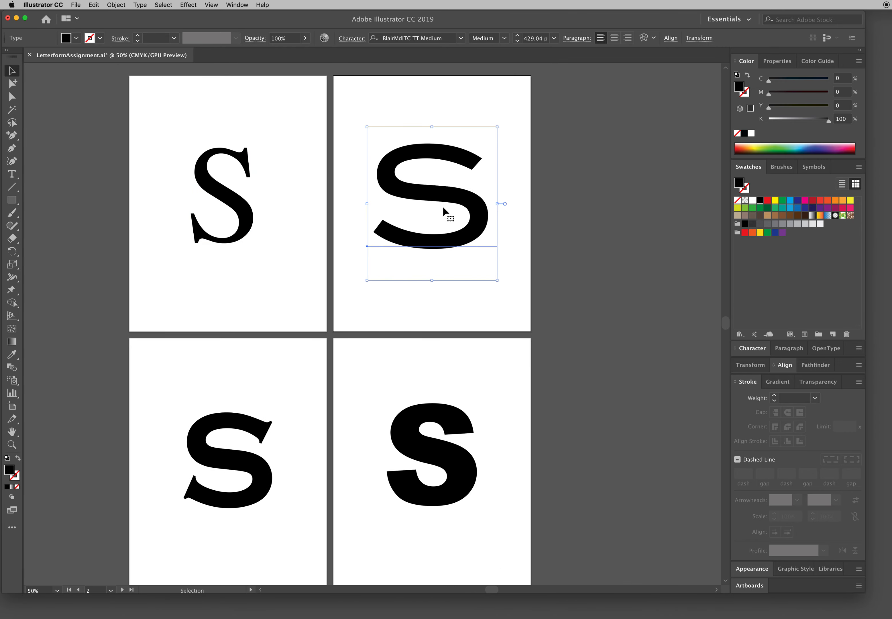
{"action": "key", "text": "super+shift+o"}
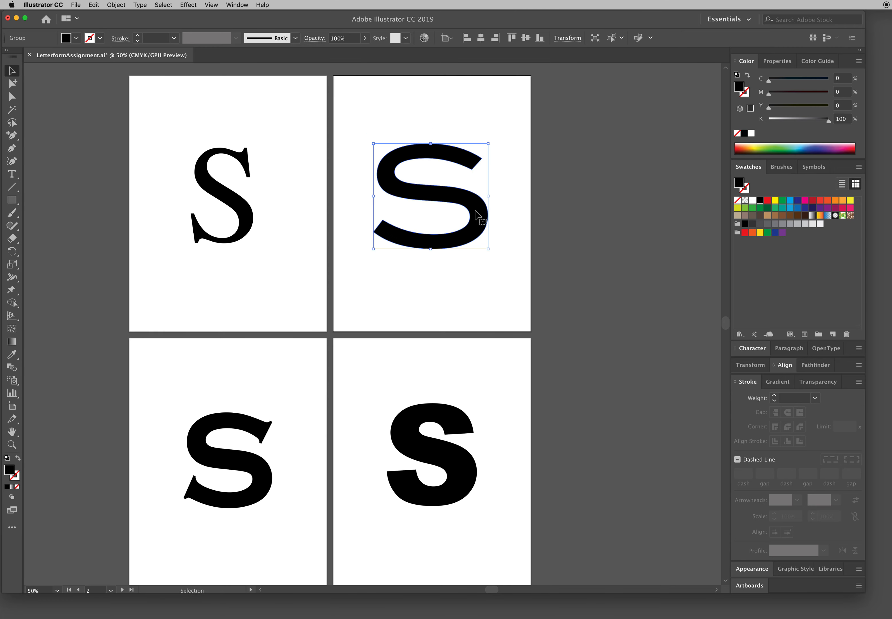
Step: Convert the Copperplate Gothic Bold S on the third artboard and the Arial Black S on the fourth to outlines
{"action": "left_click", "coordinate": [257, 426]}
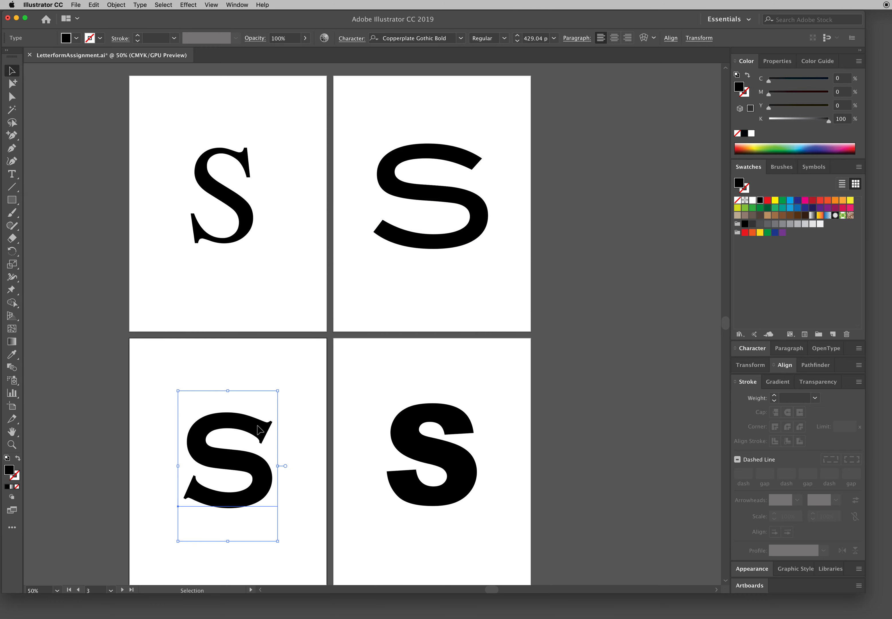
{"action": "left_click", "coordinate": [119, 4]}
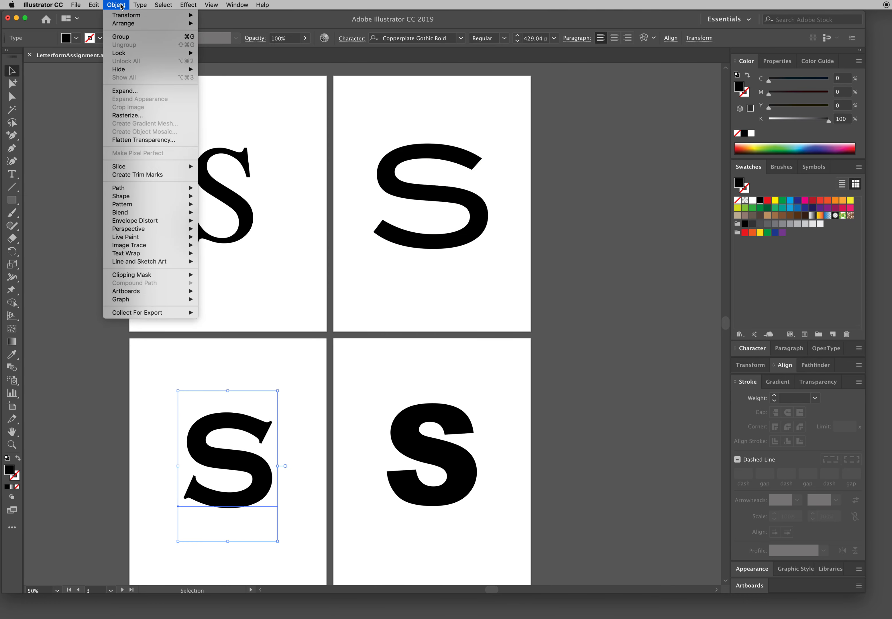
{"action": "mouse_move", "coordinate": [146, 4]}
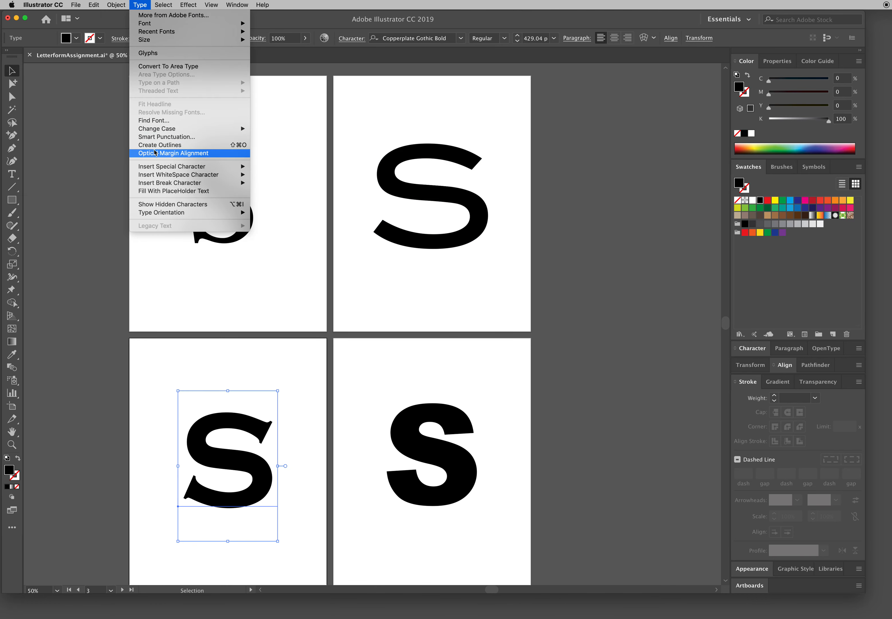
{"action": "left_click", "coordinate": [224, 149]}
{"action": "left_click", "coordinate": [466, 385]}
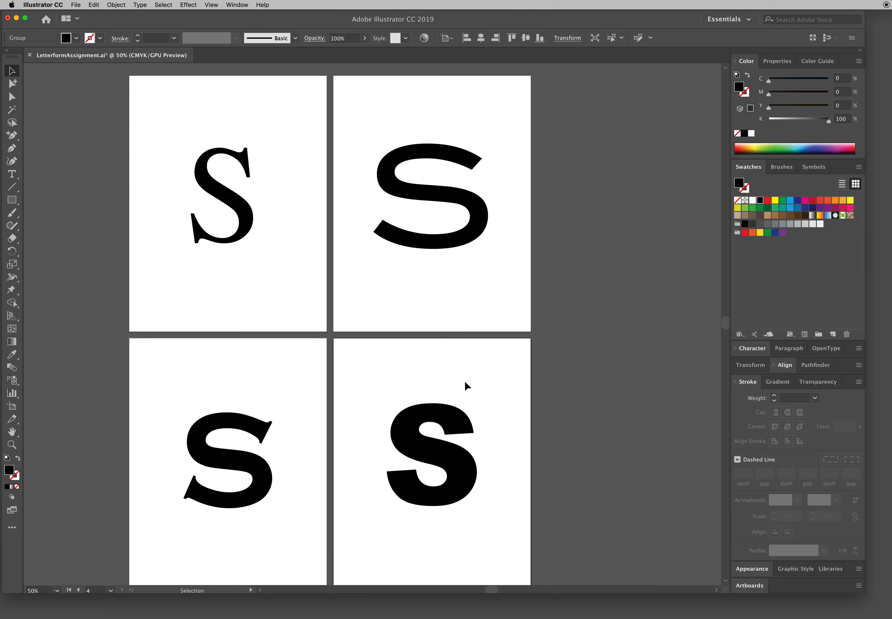
{"action": "left_click", "coordinate": [449, 426]}
{"action": "key", "text": "super+shift+o"}
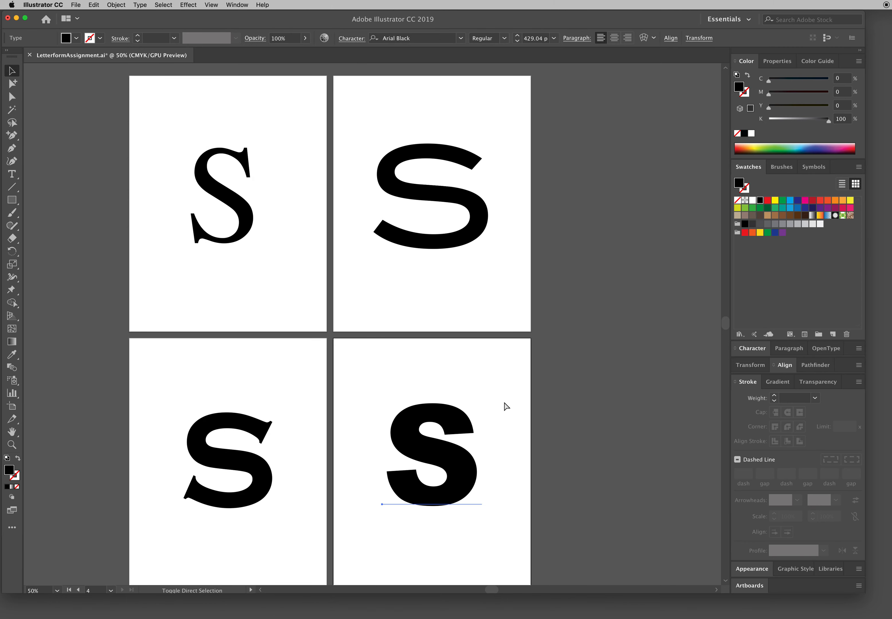
{"action": "left_click", "coordinate": [529, 347]}
Step: Save the LetterformAssignment.ai document with its outlined letters
{"action": "scroll", "coordinate": [529, 347], "scroll_direction": "left", "scroll_amount": 1}
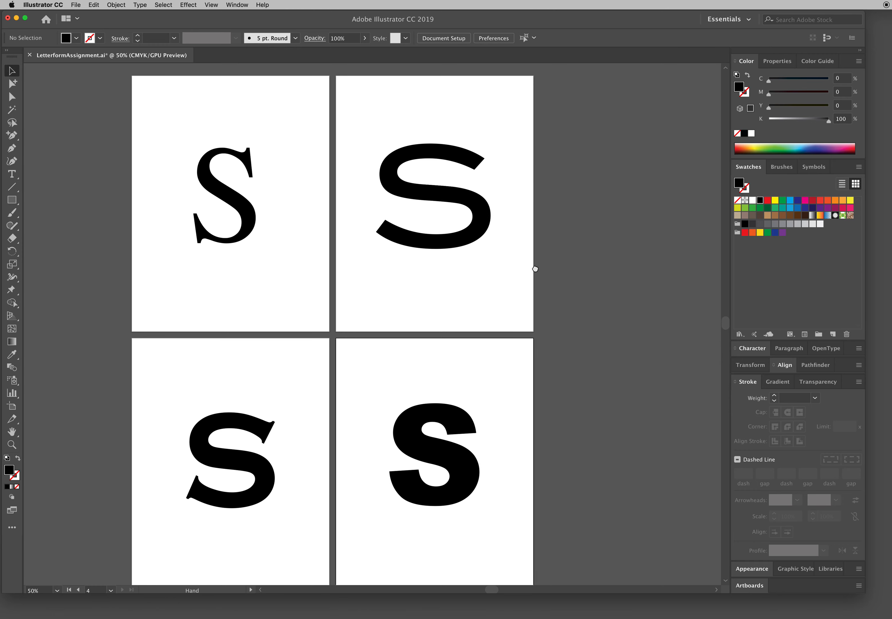
{"action": "scroll", "coordinate": [535, 272], "scroll_direction": "left", "scroll_amount": 1}
{"action": "left_click", "coordinate": [79, 4]}
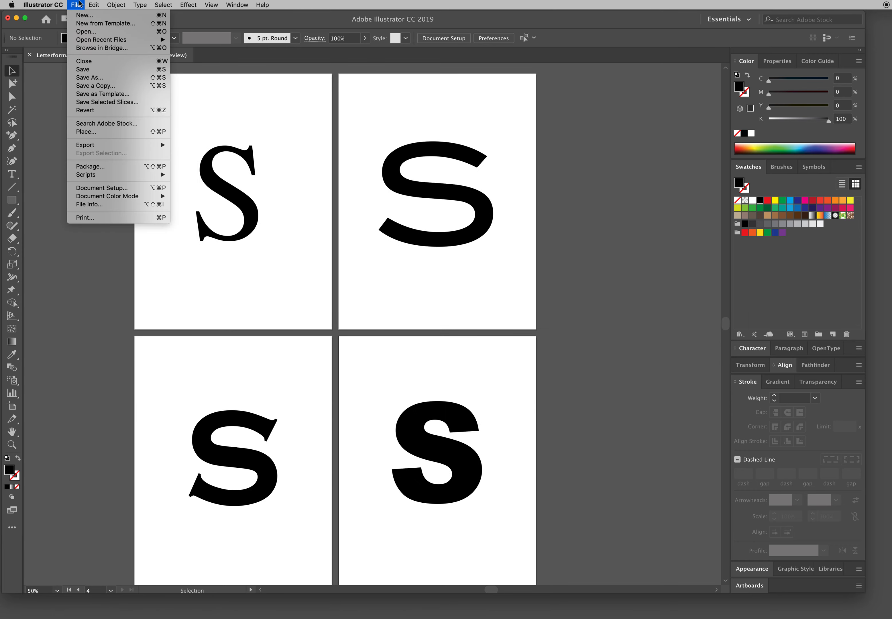
{"action": "left_click", "coordinate": [82, 71]}
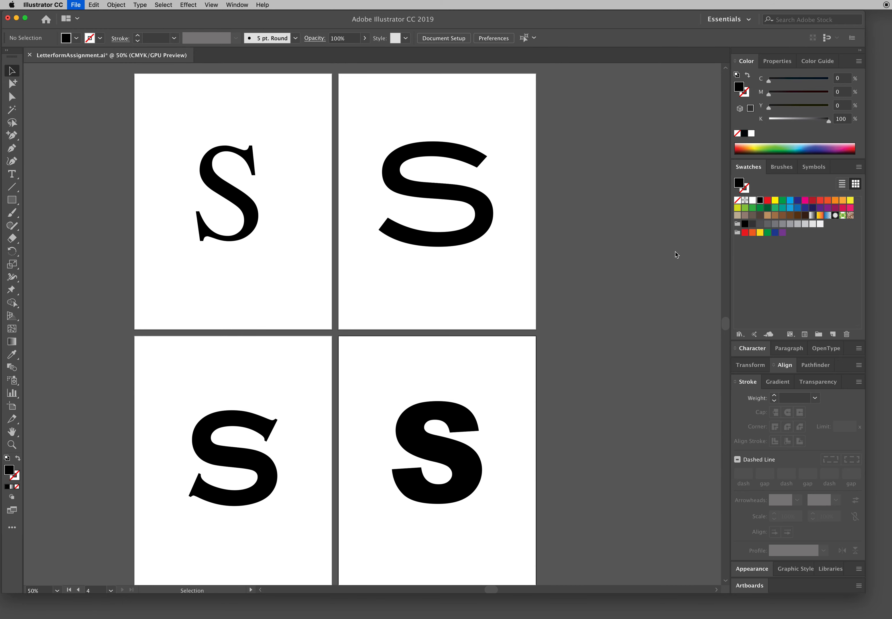